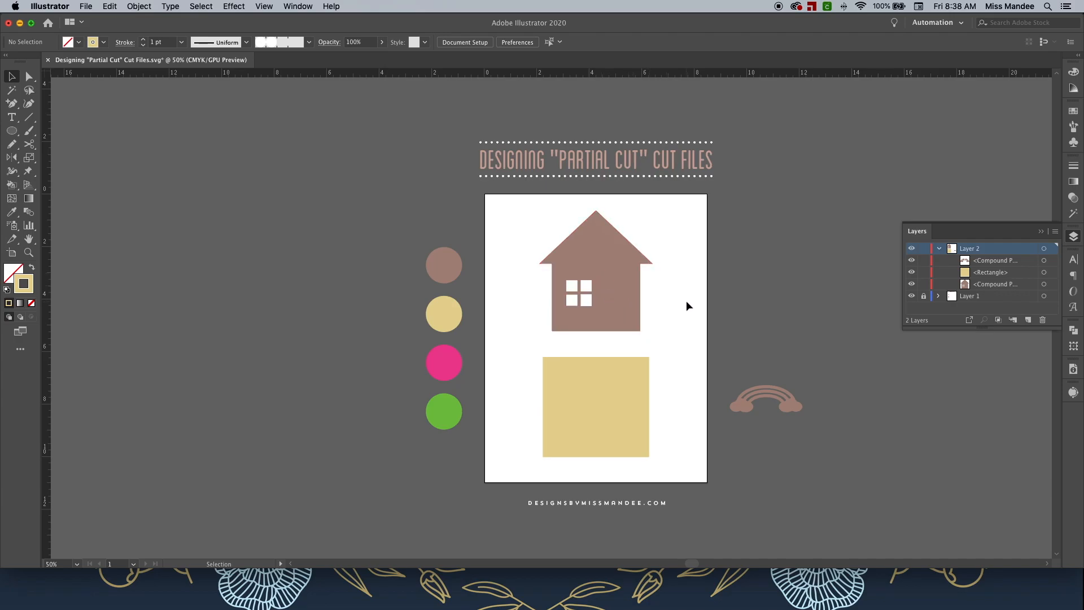
key(super+1)
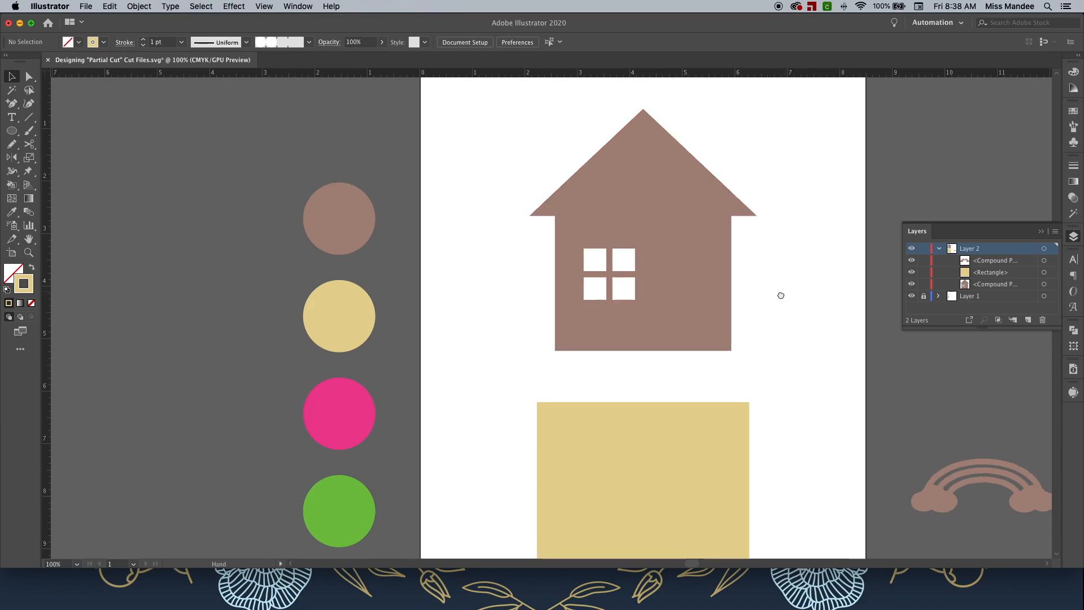
drag(781, 296, 752, 307)
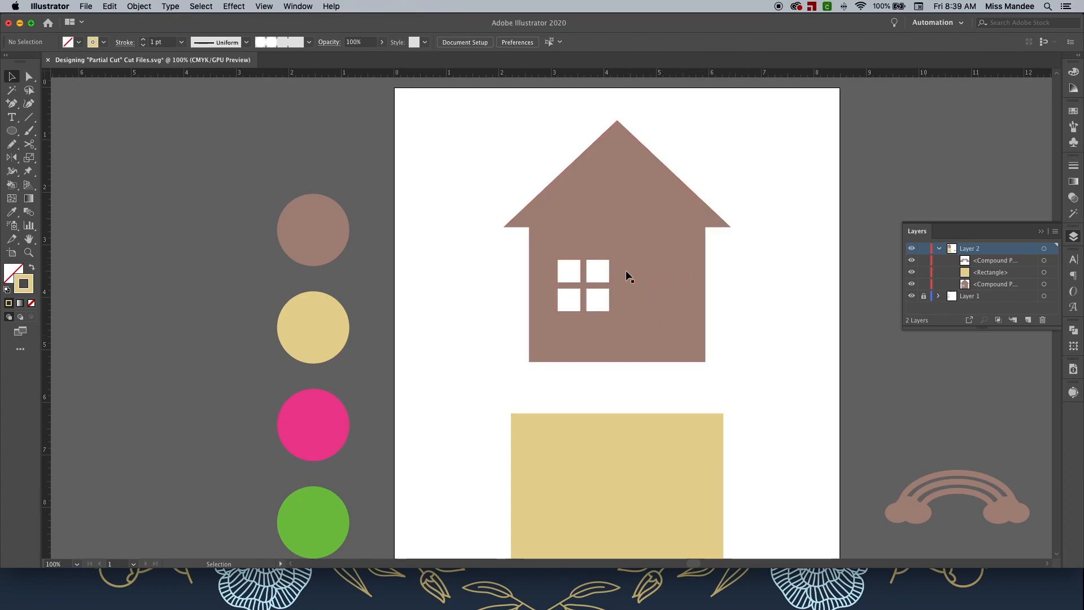
drag(672, 263, 984, 168)
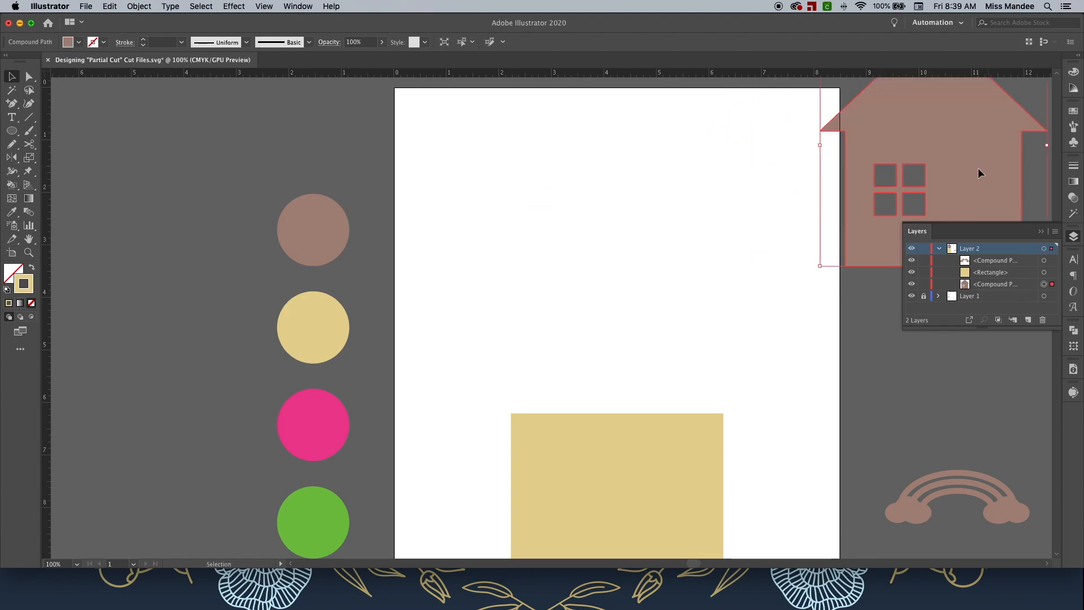
key(super+z)
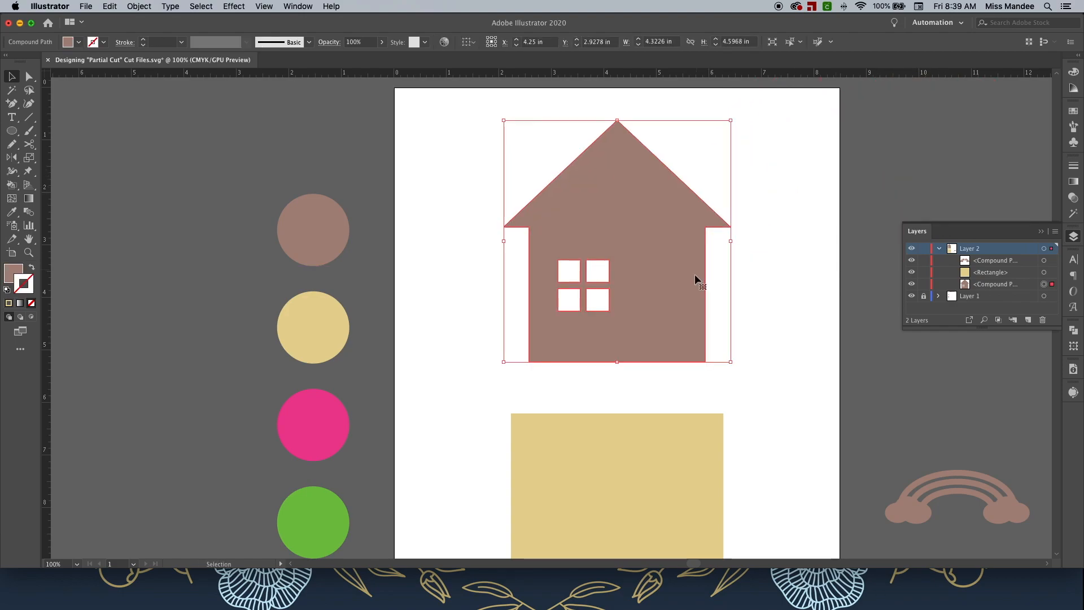
click(760, 286)
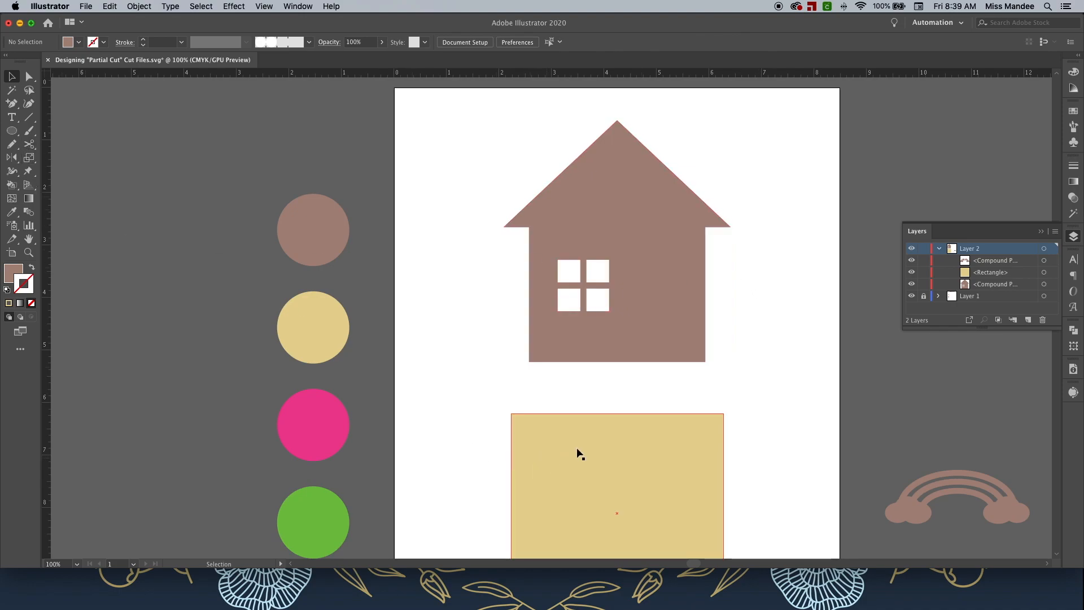
Sample the yellow square's colour and swap it to the stroke so fill is none.
key(i)
click(639, 431)
key(v)
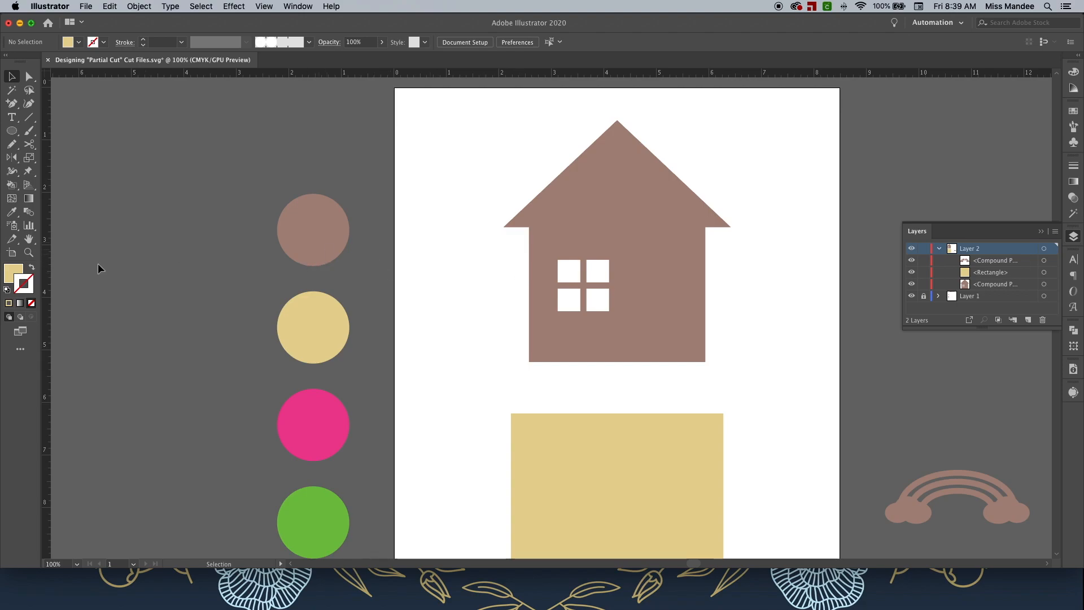
click(32, 269)
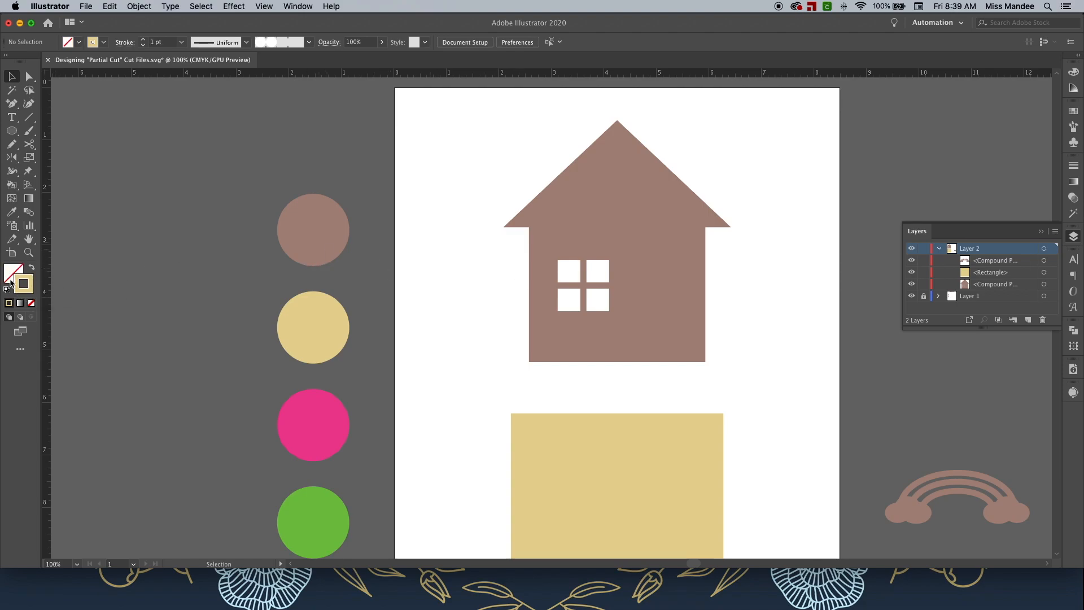
Draw an outlined door rectangle about 1 in by 1.75 in on the right side of the house.
key(m)
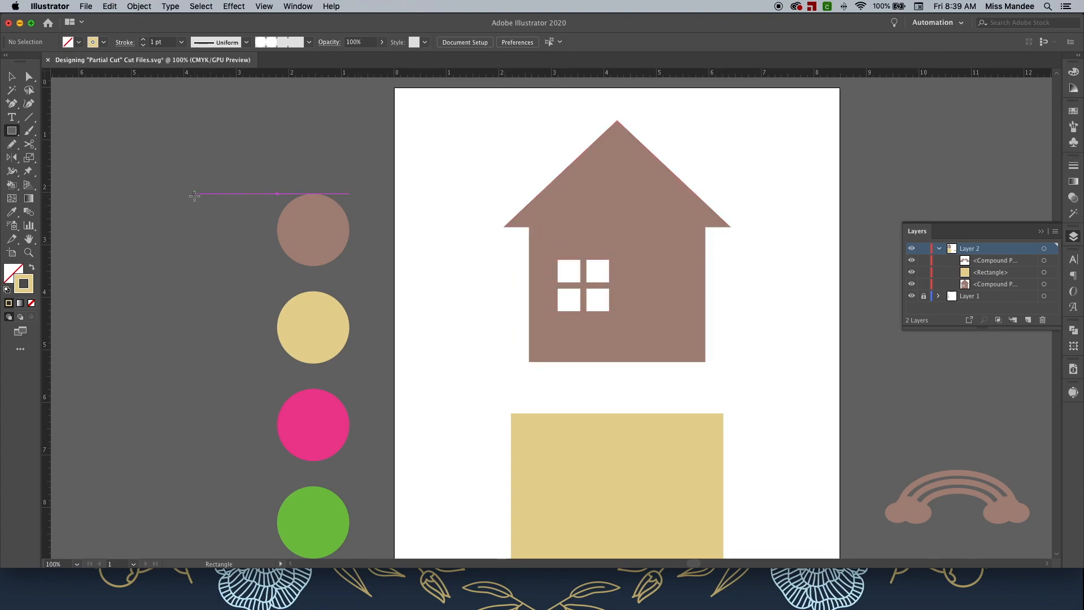
click(13, 133)
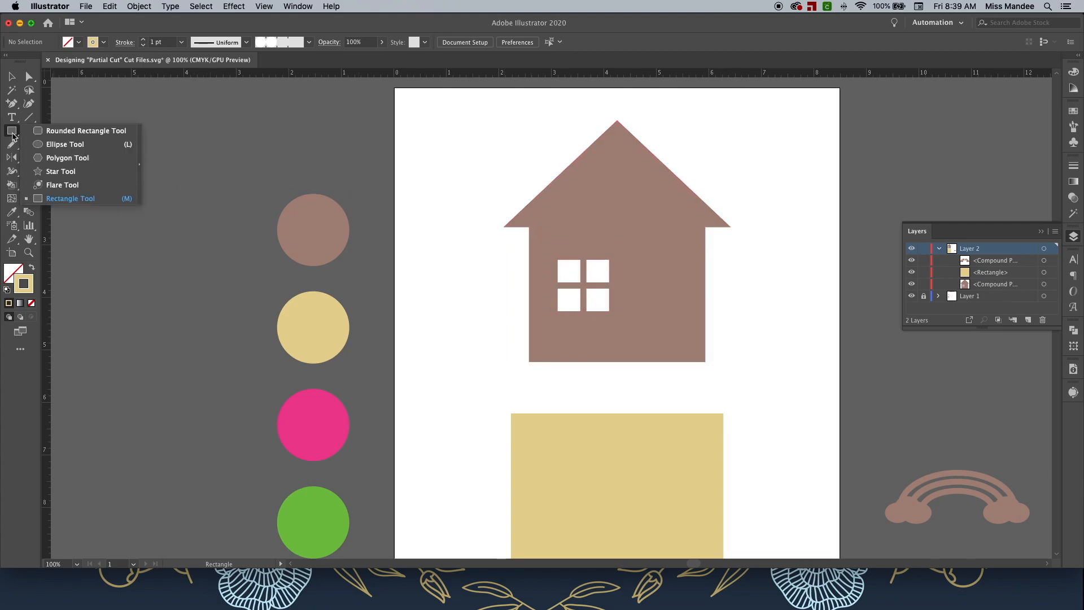
click(85, 199)
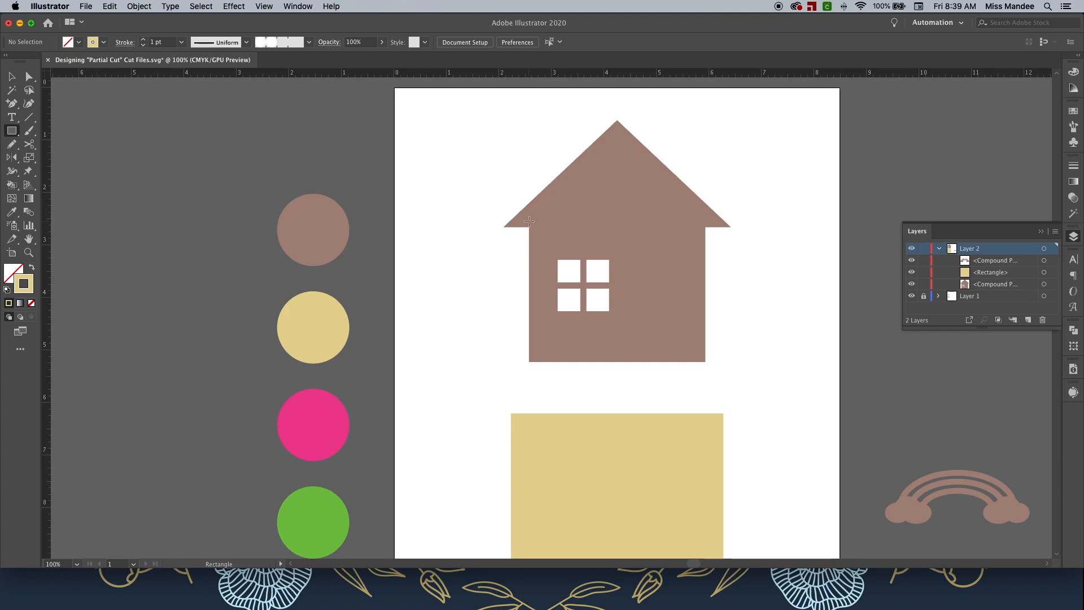
mouse_move(705, 260)
mouse_down()
mouse_move(678, 355)
mouse_move(645, 362)
mouse_move(695, 353)
mouse_up()
key(v)
drag(645, 305, 640, 304)
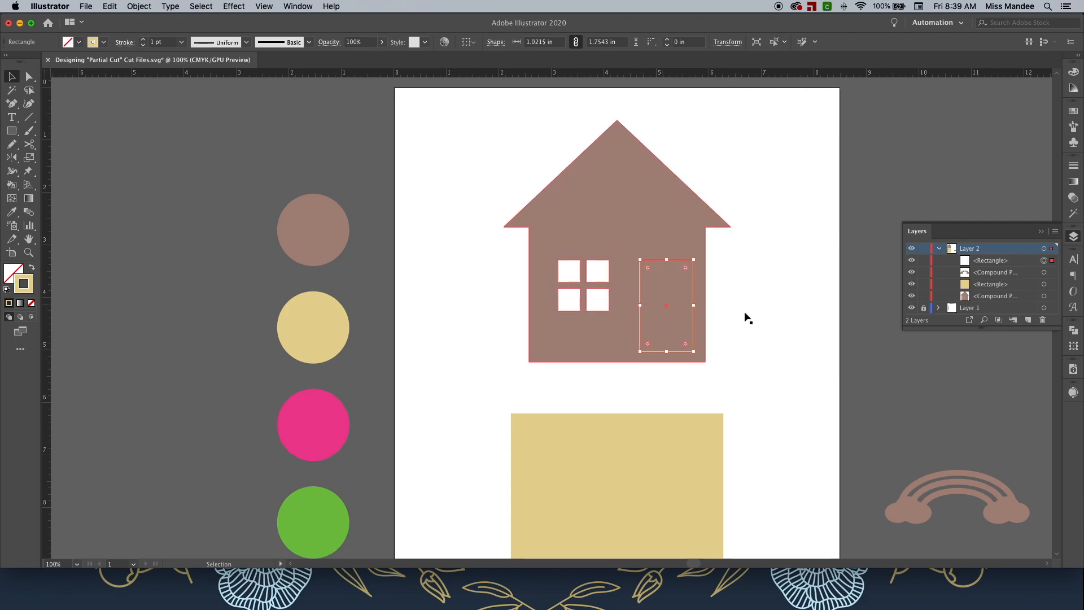
click(765, 313)
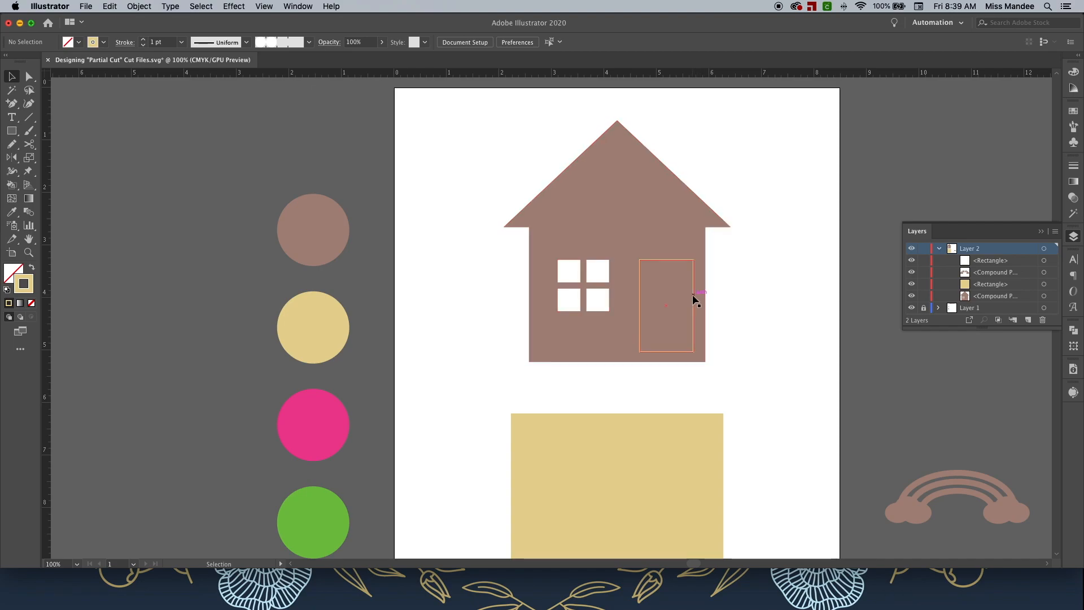
Add an anchor point on the door's right edge and delete it to open that side of the door.
key(p)
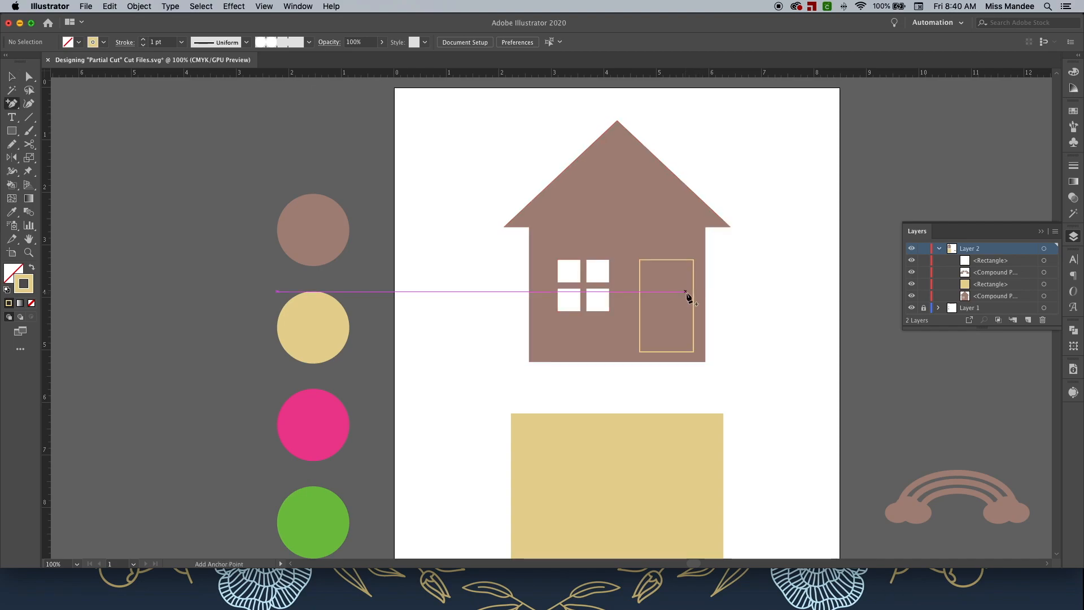
click(14, 105)
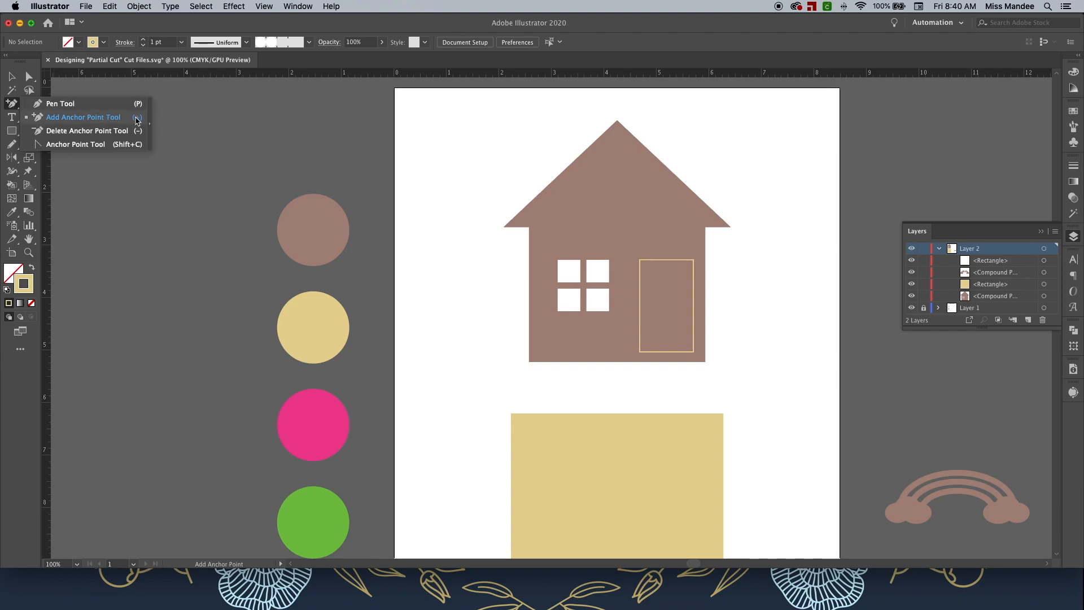
click(83, 116)
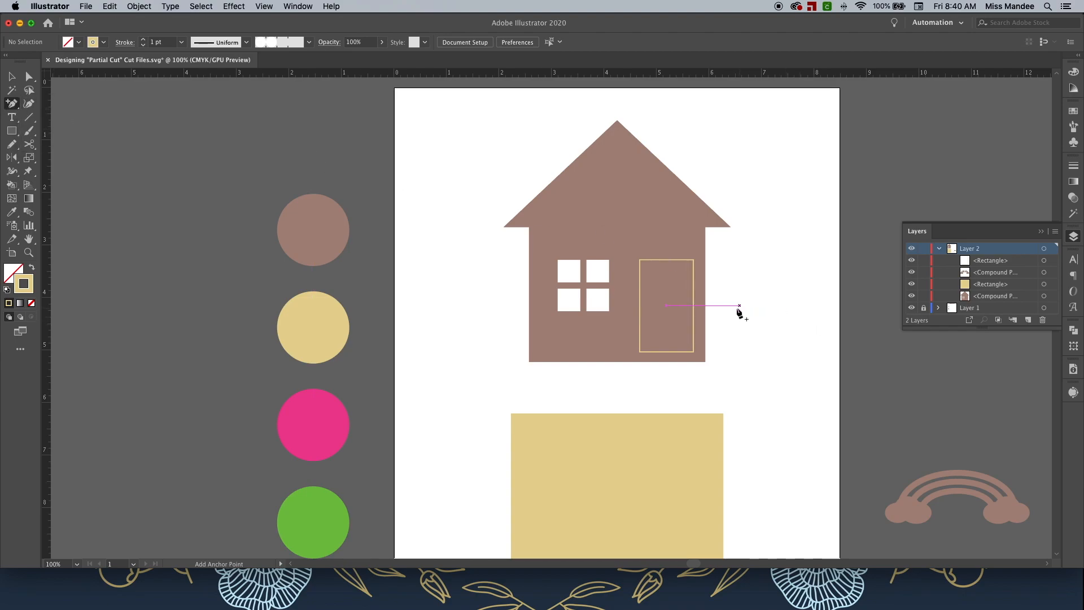
click(694, 300)
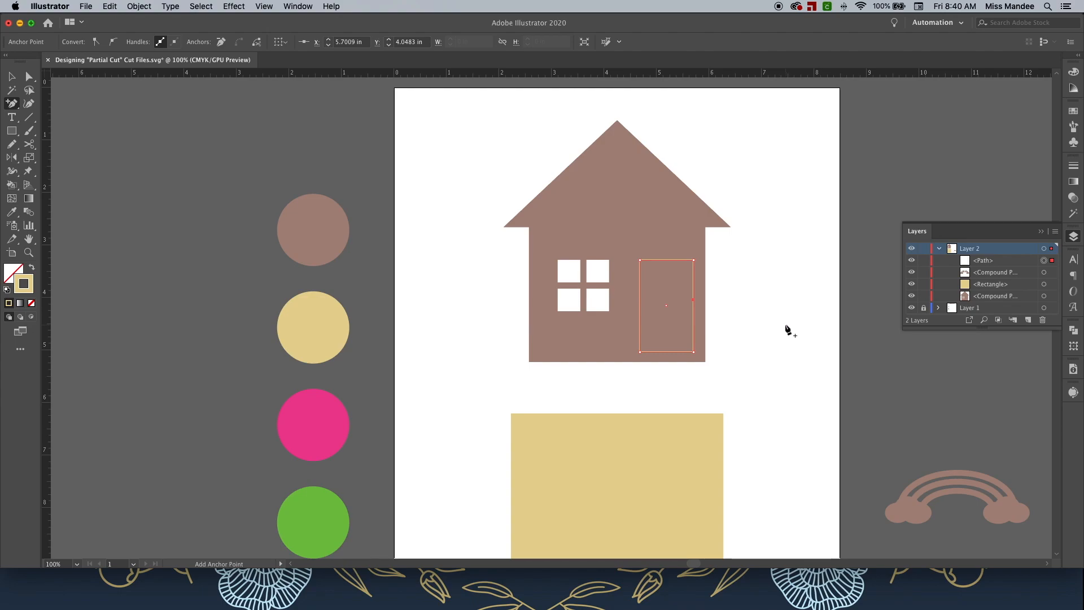
key(Delete)
key(v)
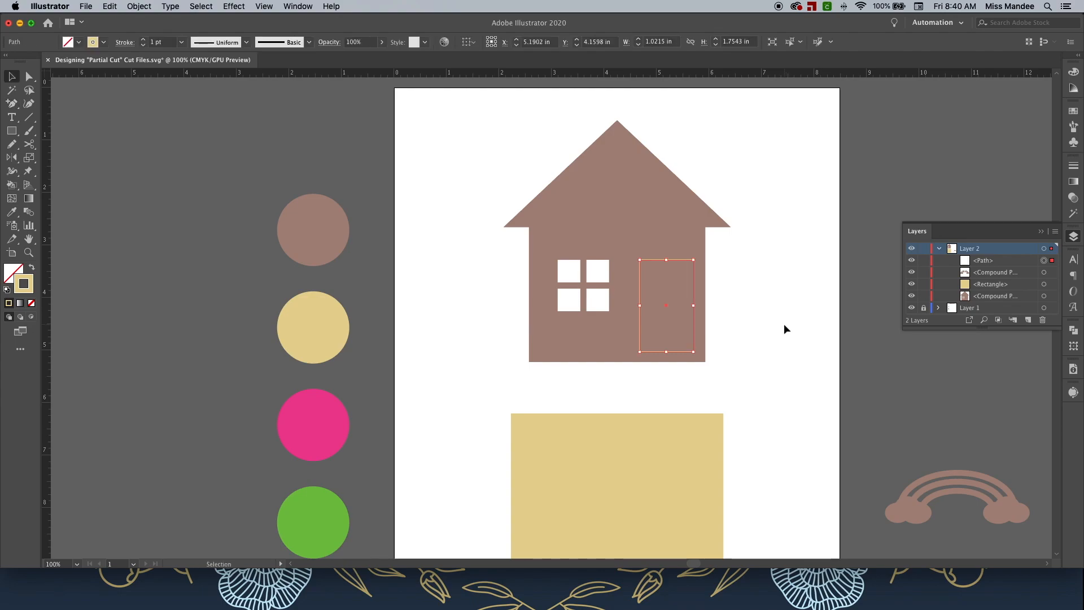
click(784, 324)
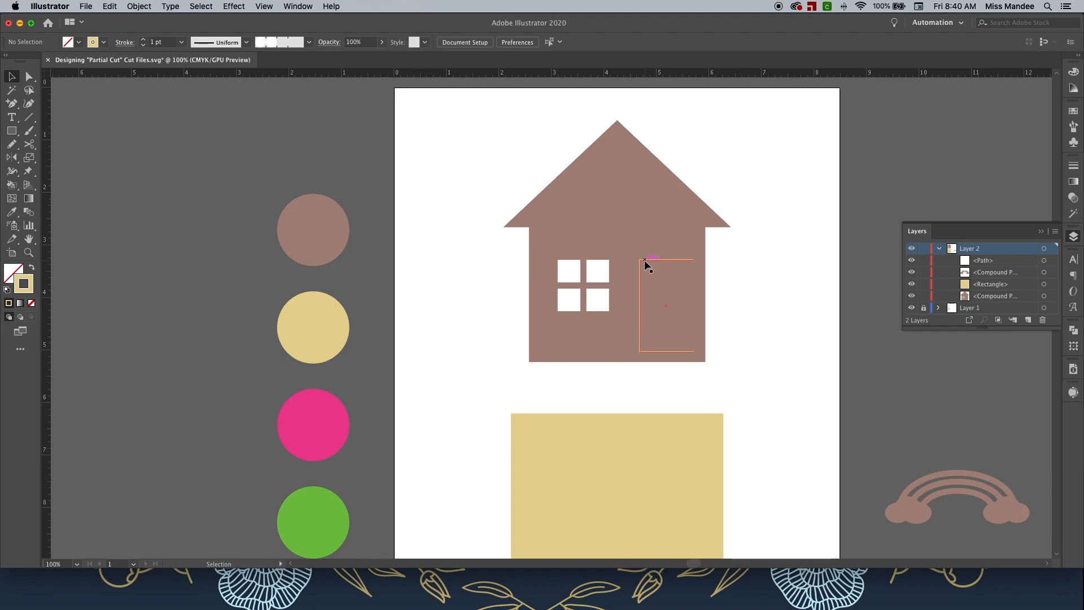
scroll(770, 300, down, 4)
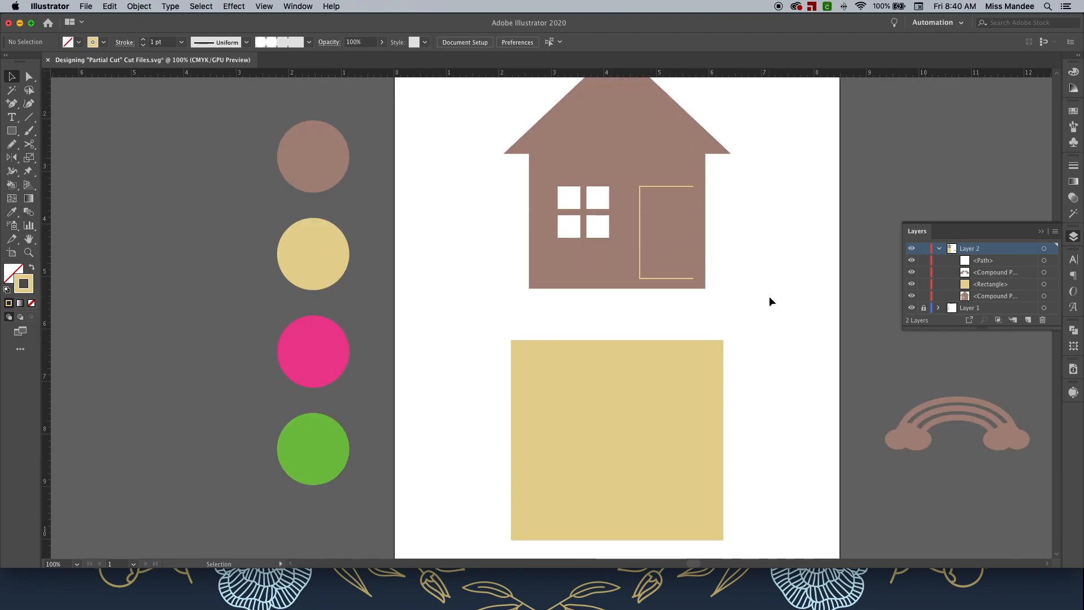
scroll(769, 296, down, 2)
click(721, 314)
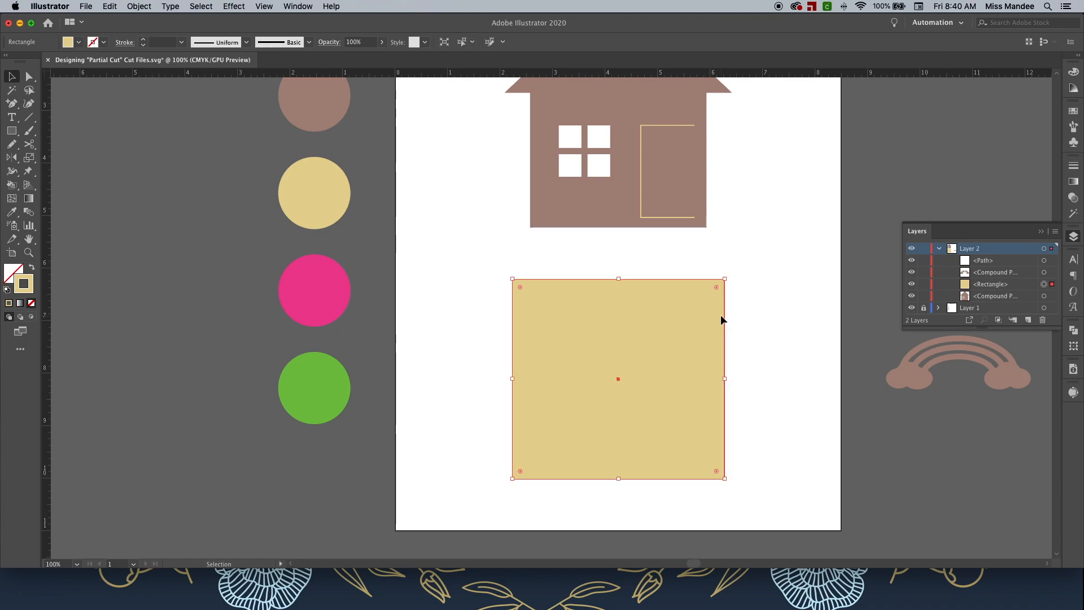
click(814, 318)
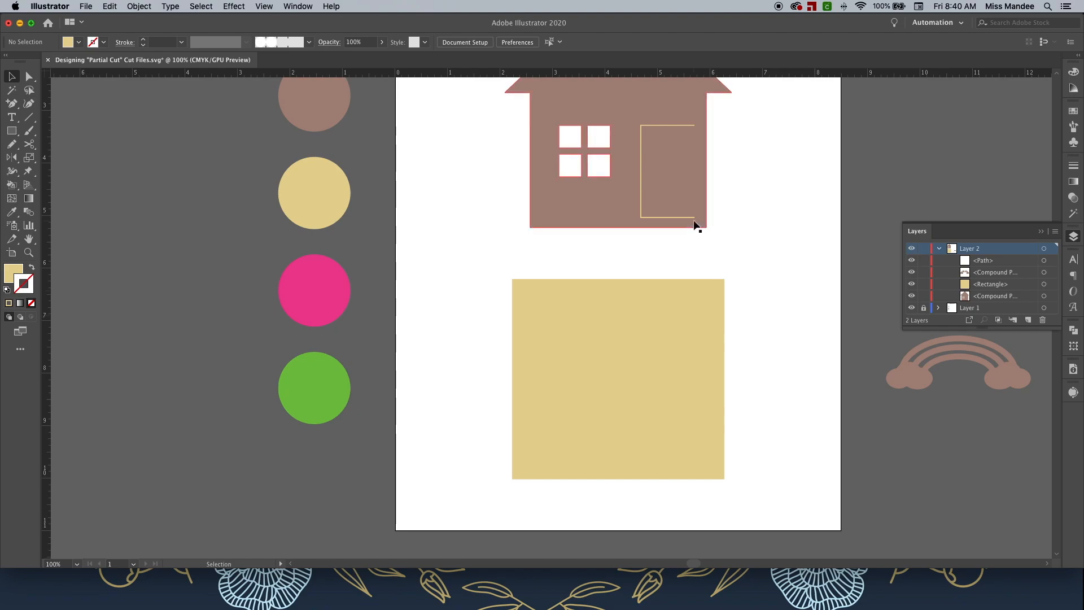
click(664, 389)
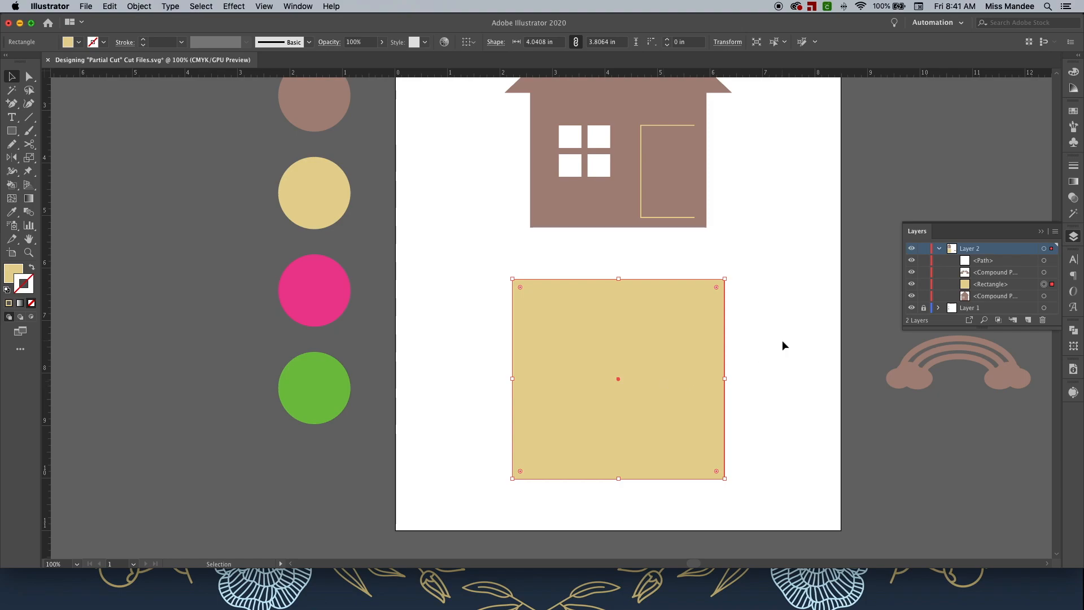
Pick up the house's brown as stroke and draw a horizontal line about 4 in across the yellow square's middle.
click(459, 305)
click(542, 210)
click(506, 232)
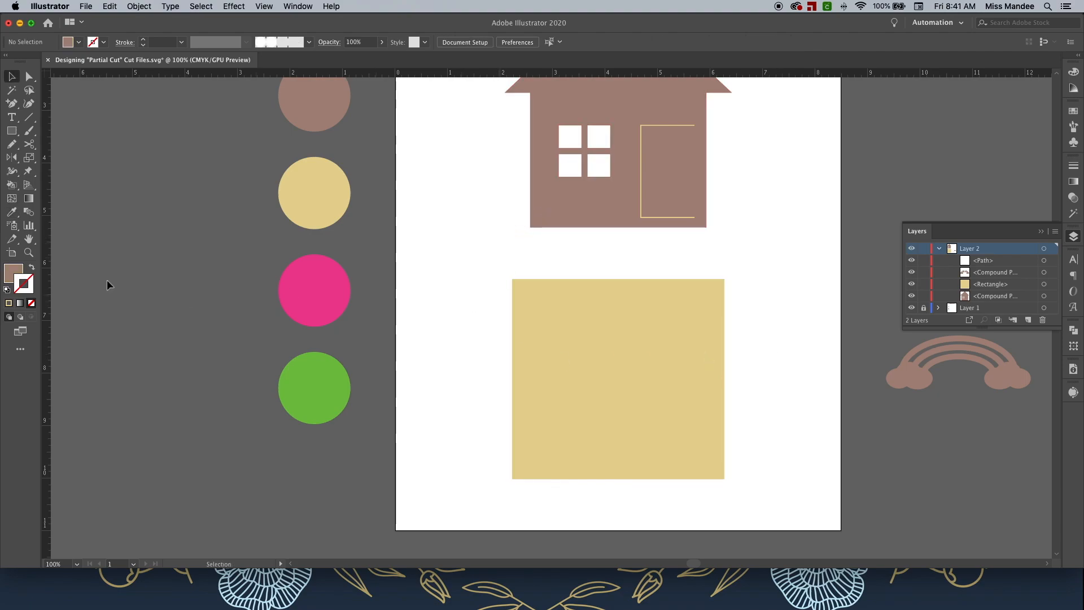
click(33, 270)
key(backslash)
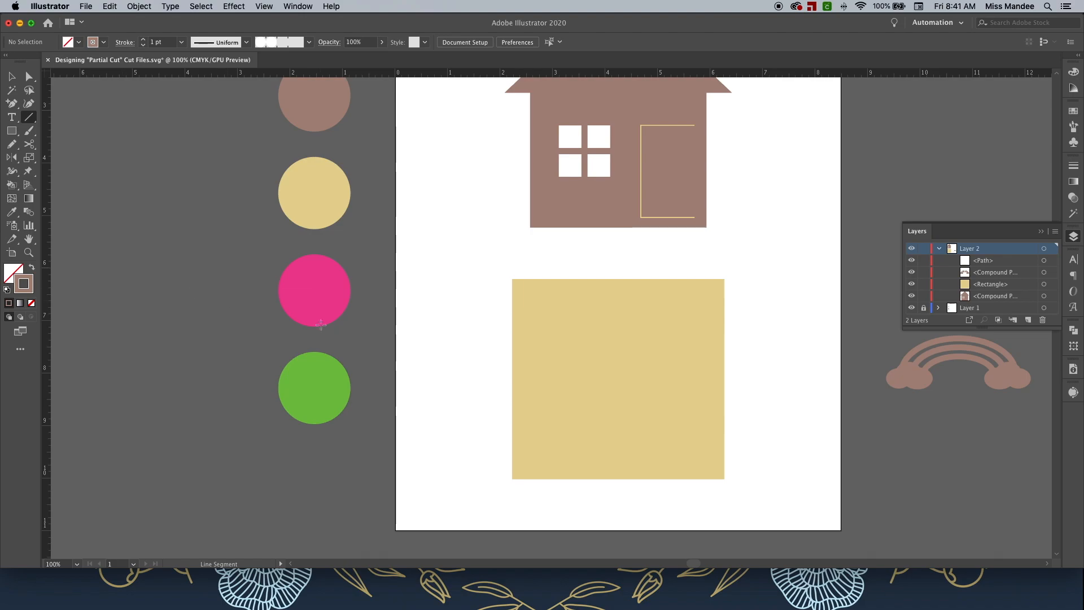
drag(512, 378, 729, 378)
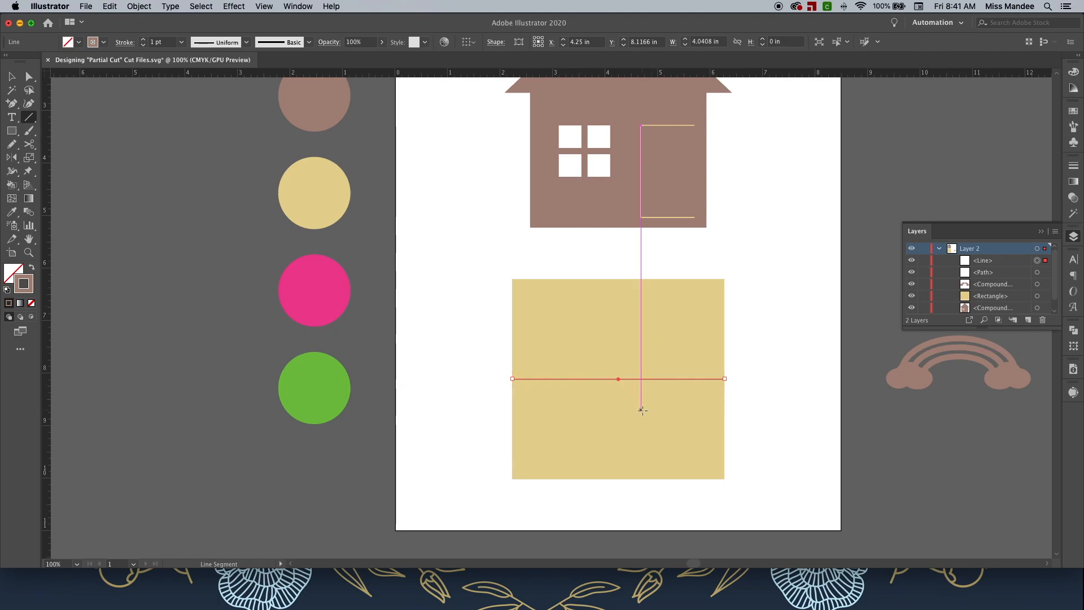
key(v)
click(806, 388)
Move the rainbow onto the yellow square so its base sits on the horizontal line.
scroll(800, 388, down, 2)
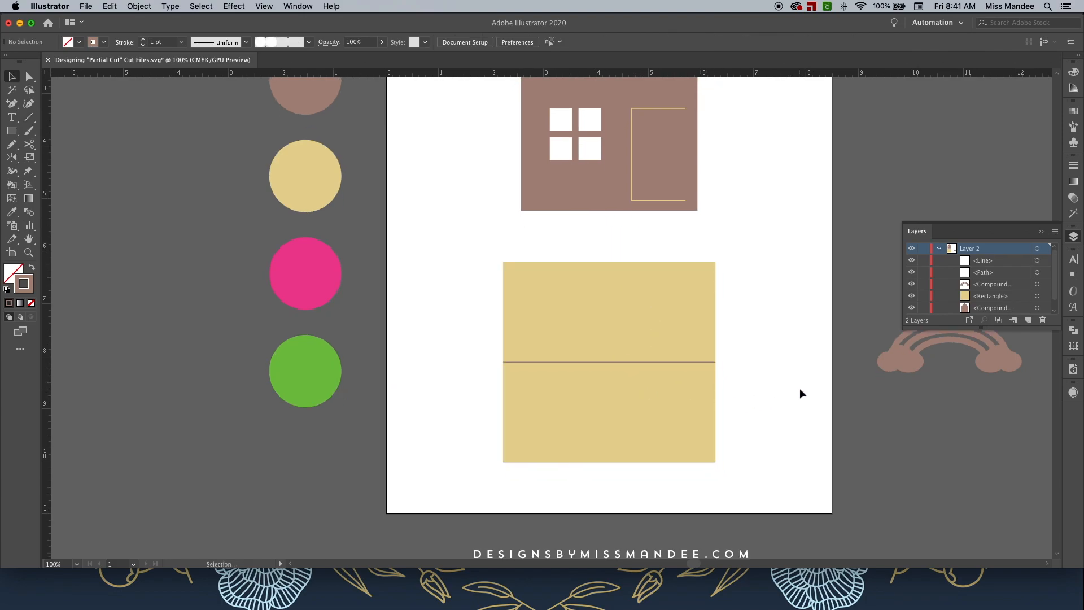
scroll(892, 354, right, 5)
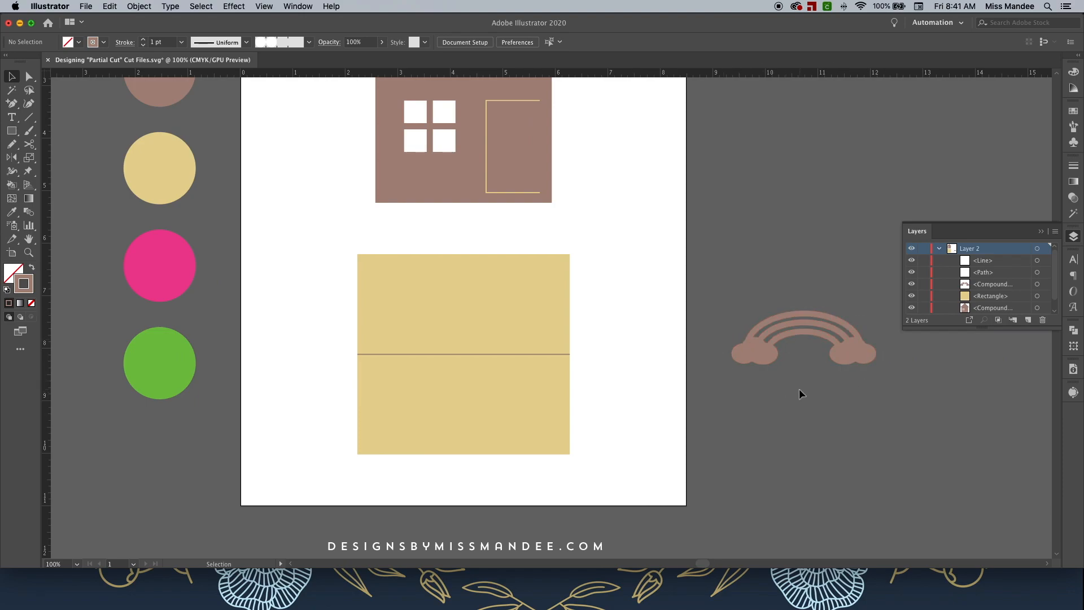
click(845, 357)
drag(851, 353, 512, 363)
scroll(576, 368, left, 5)
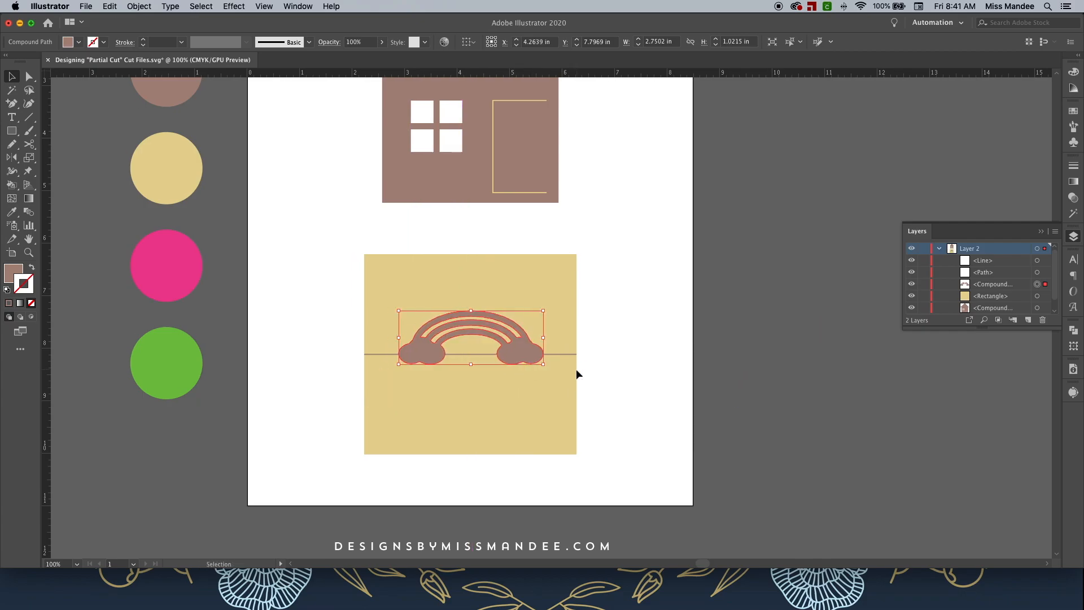
scroll(576, 368, left, 2)
scroll(576, 368, up, 2)
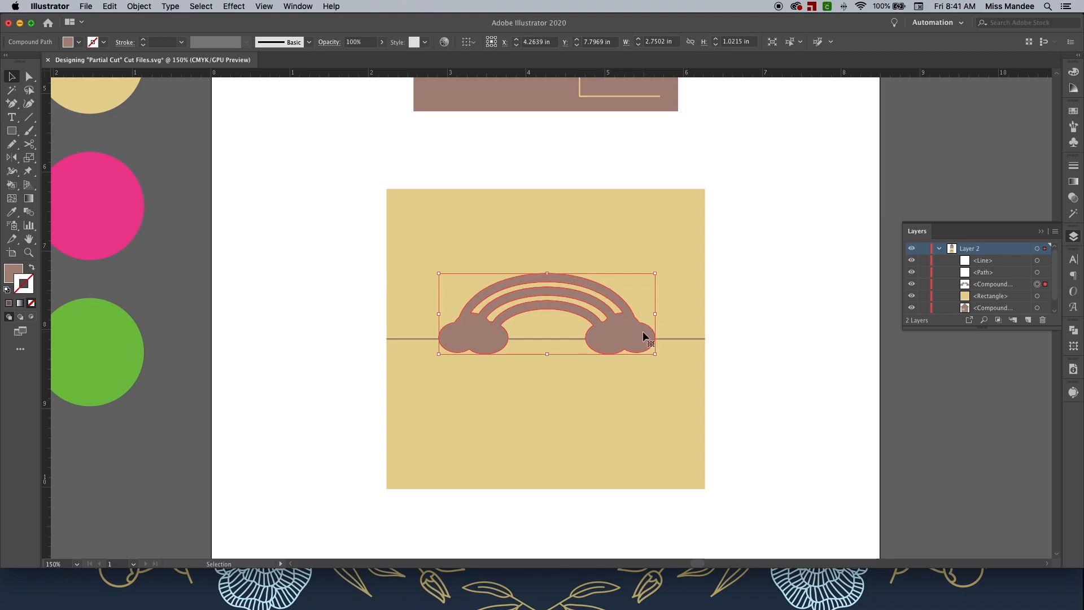
click(777, 349)
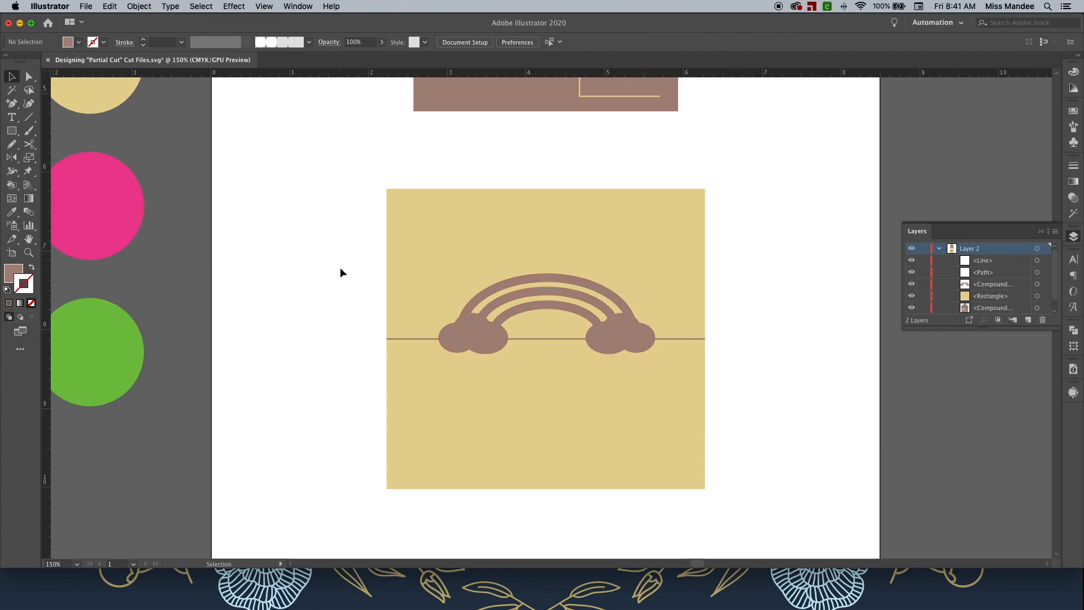
Draw a brown rectangle about 3.3 by 1.6 in from the line down, covering the rainbow's lower clouds.
key(m)
mouse_move(697, 466)
mouse_down()
mouse_move(416, 344)
mouse_move(520, 351)
mouse_move(535, 339)
mouse_move(437, 338)
mouse_up()
key(v)
click(794, 378)
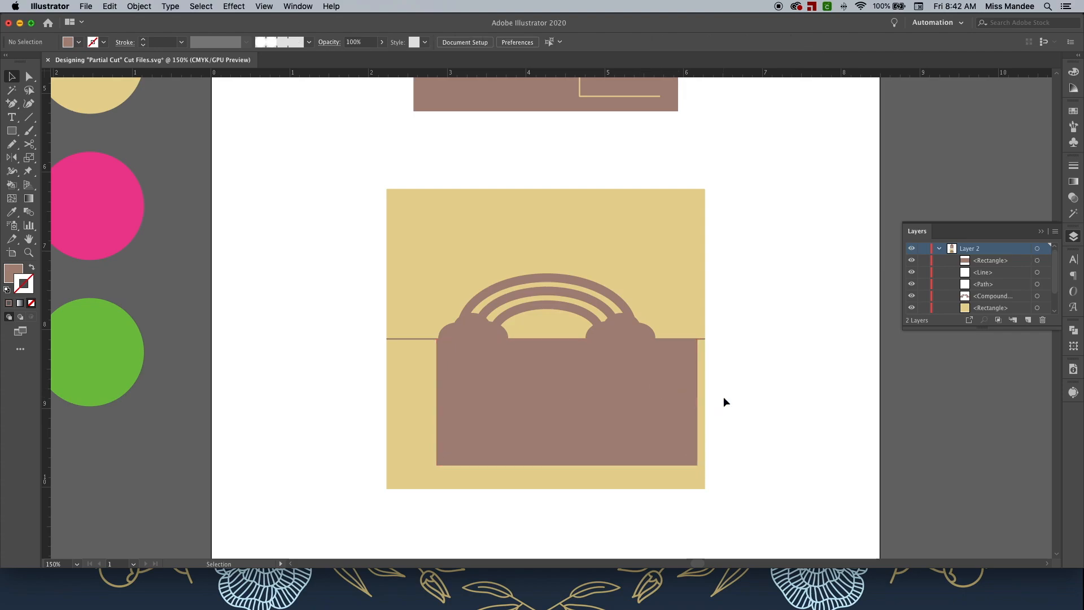
Select the new rectangle together with the rainbow and open the Pathfinder panel.
click(663, 389)
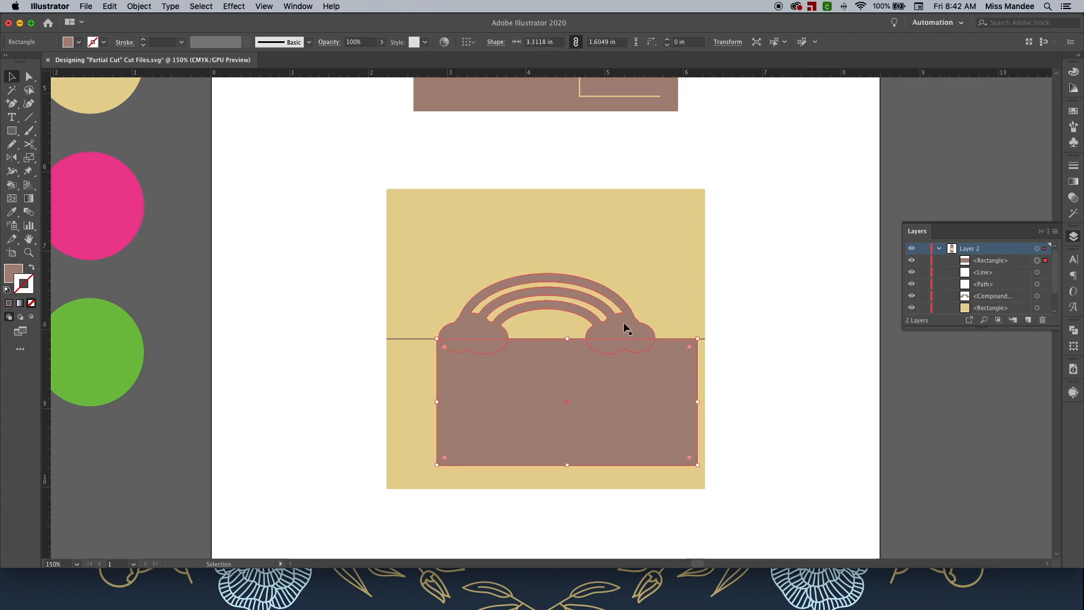
shift+click(624, 324)
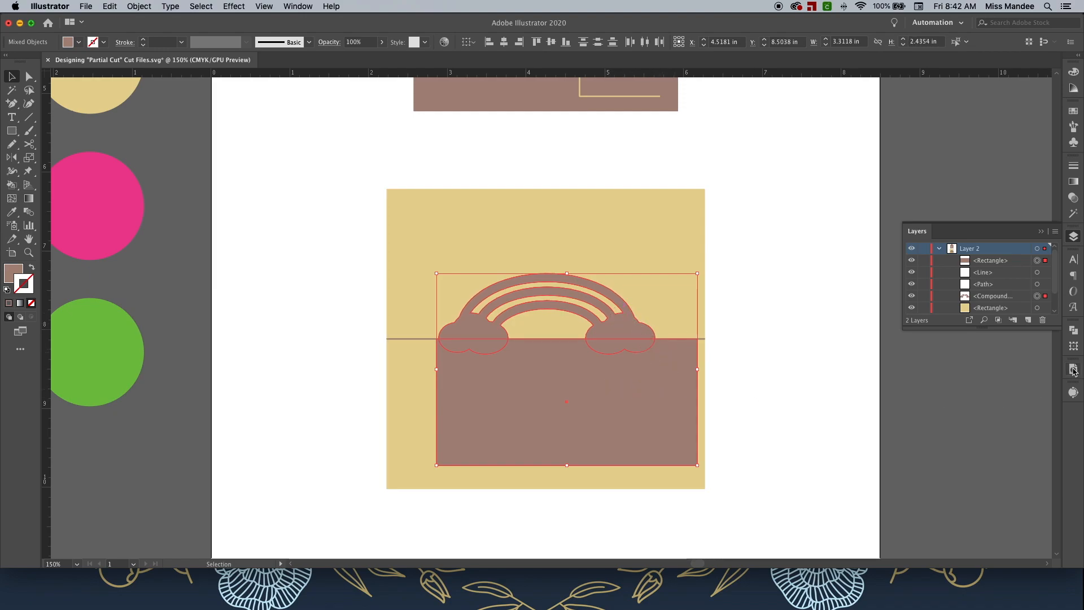
click(1074, 334)
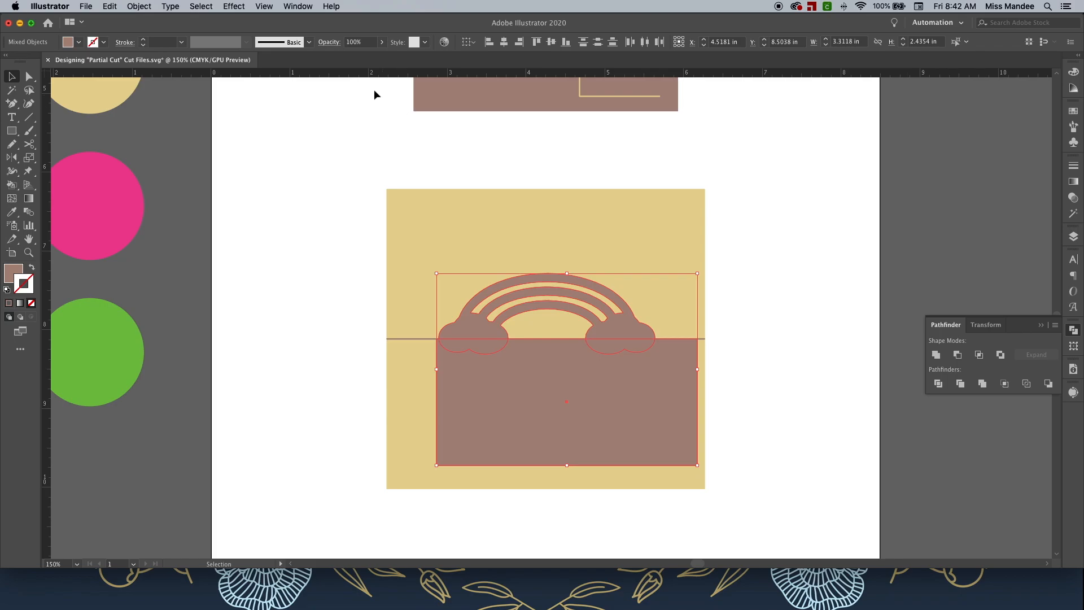
click(297, 7)
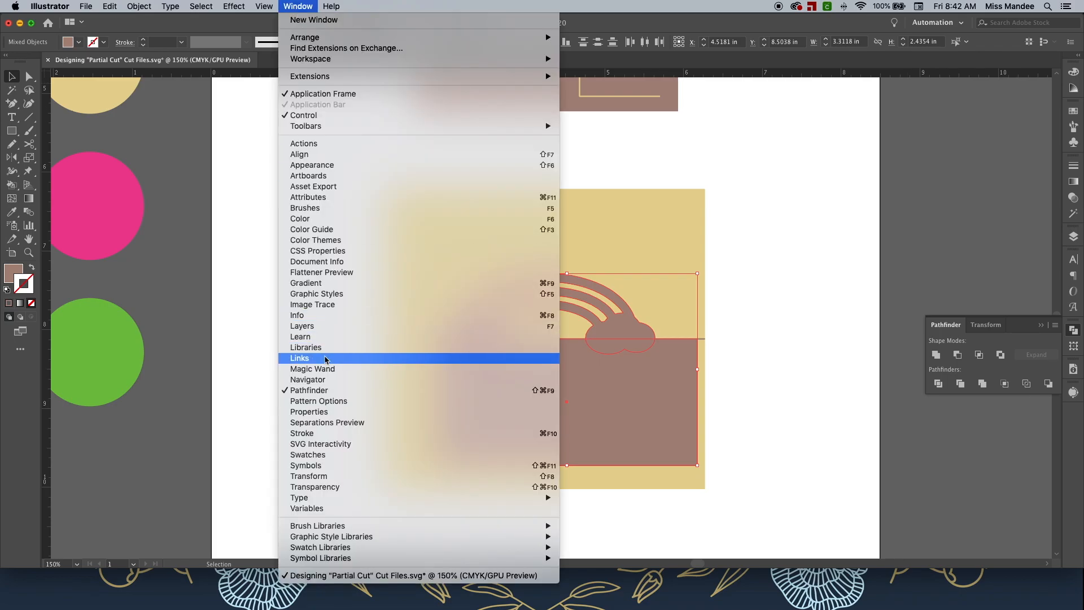
Subtract the brown rectangle from the rainbow with Pathfinder's Minus Front.
click(838, 266)
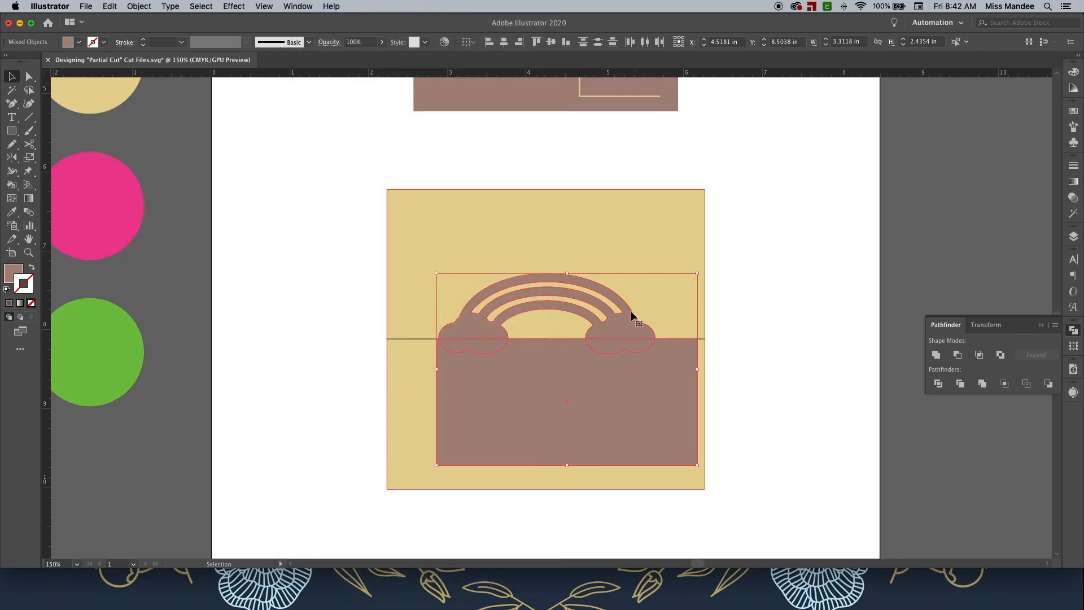
click(958, 355)
click(750, 334)
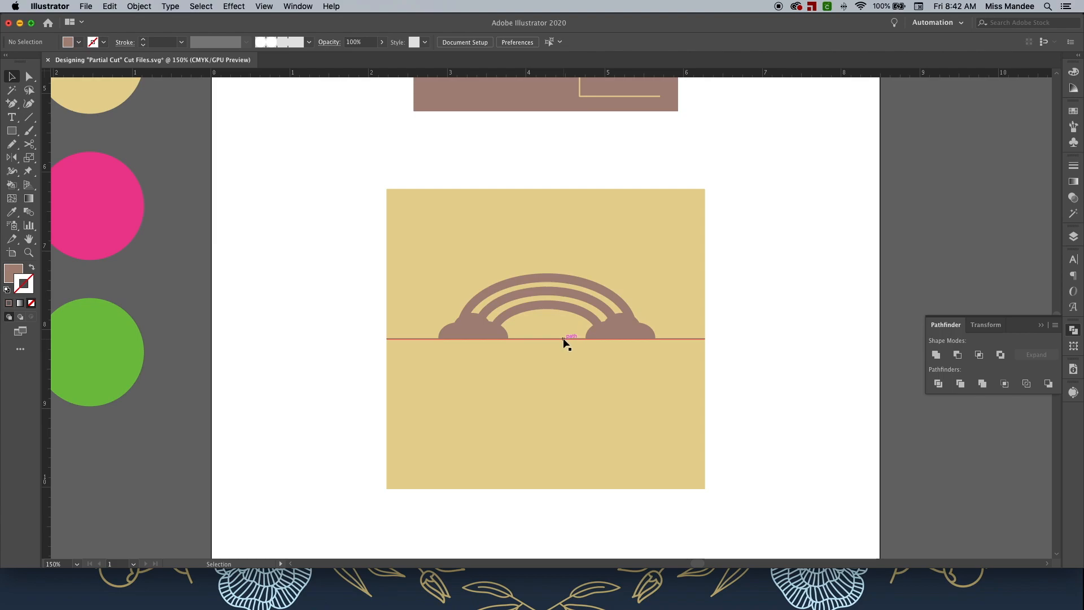
Hide the horizontal line across the yellow square in the Layers panel.
click(1074, 236)
click(704, 339)
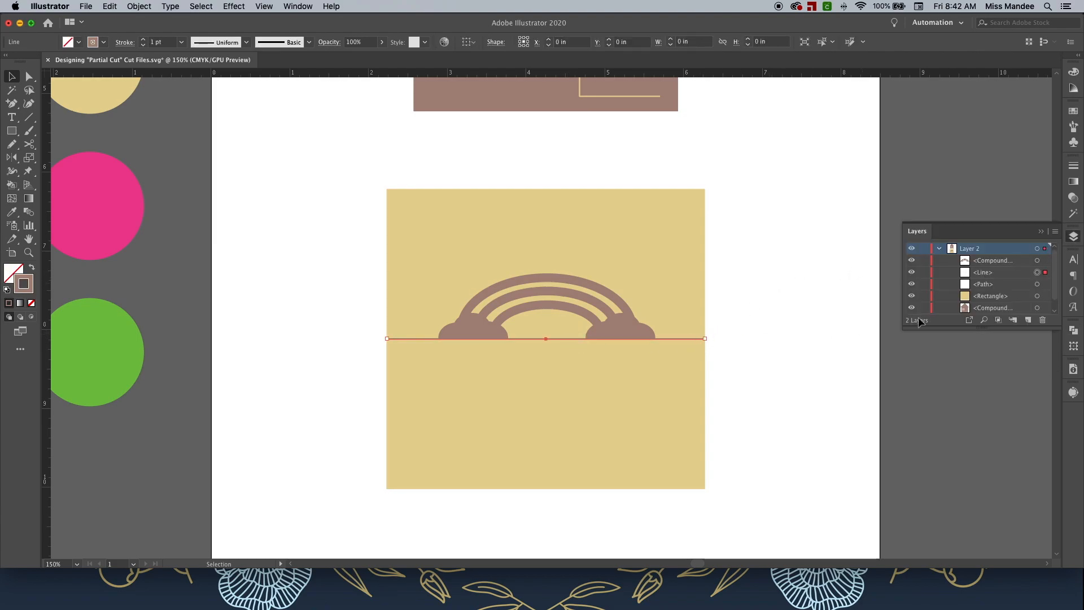
click(912, 273)
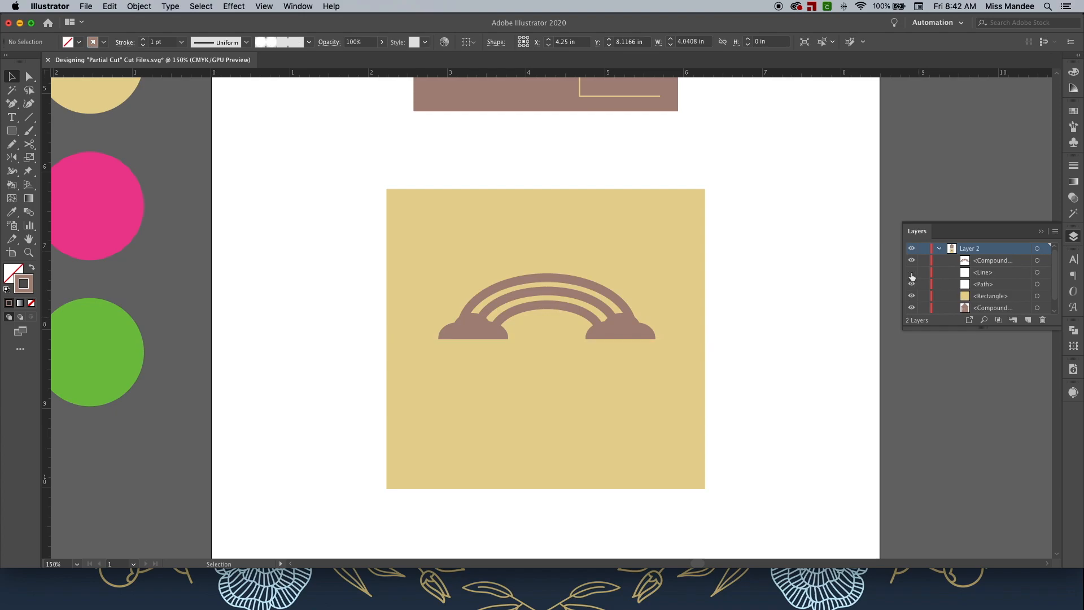
Swap the rainbow's fill and stroke so it becomes an outline.
click(615, 330)
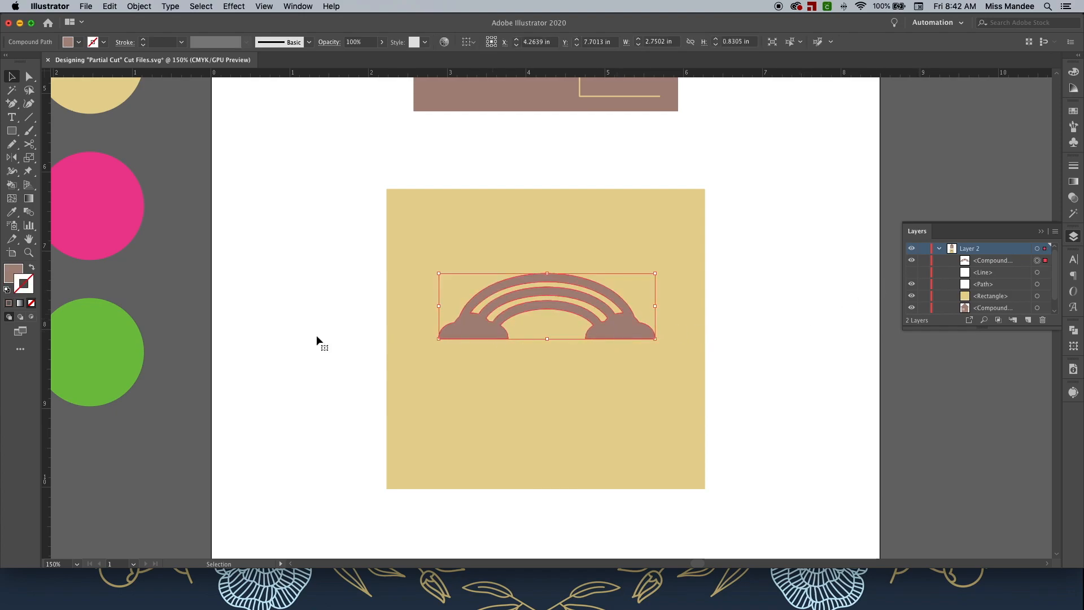
click(31, 268)
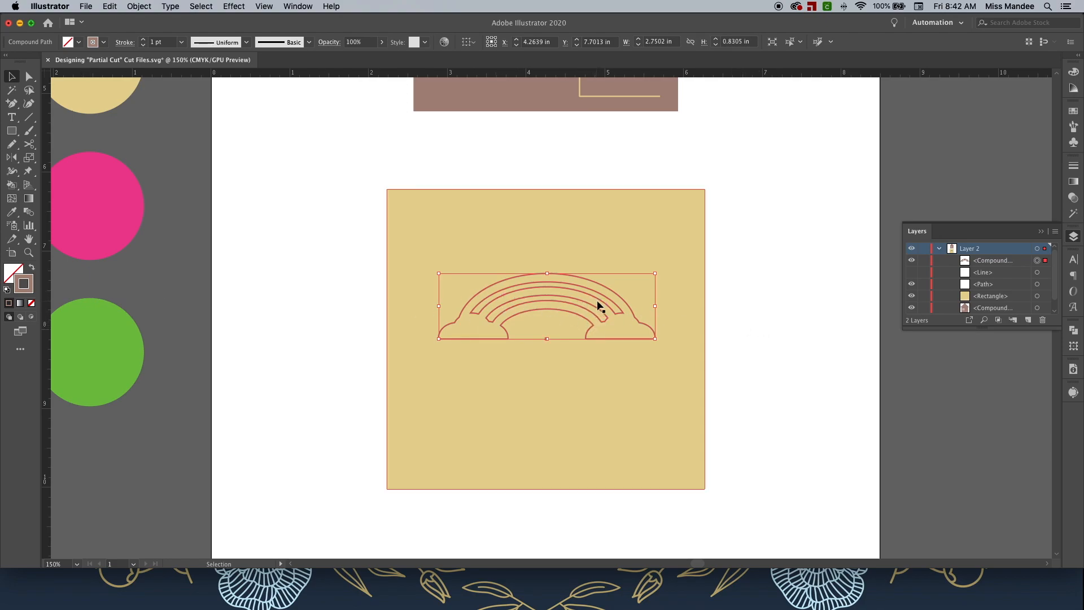
click(839, 356)
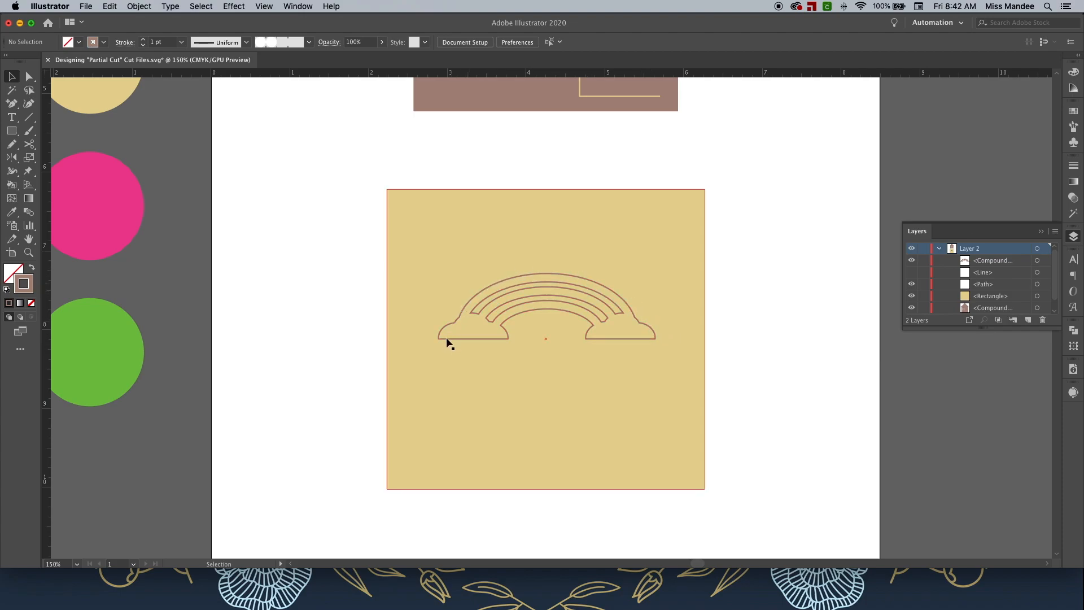
Delete the flat bottom segments of the rainbow outline, leaving it open along its base.
click(628, 339)
click(766, 351)
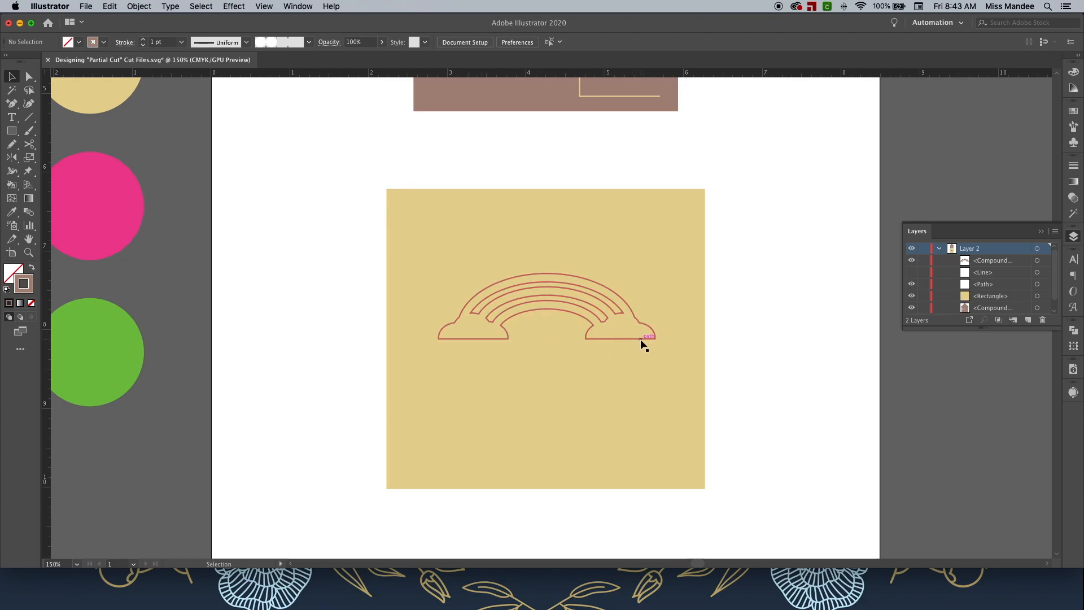
key(plus)
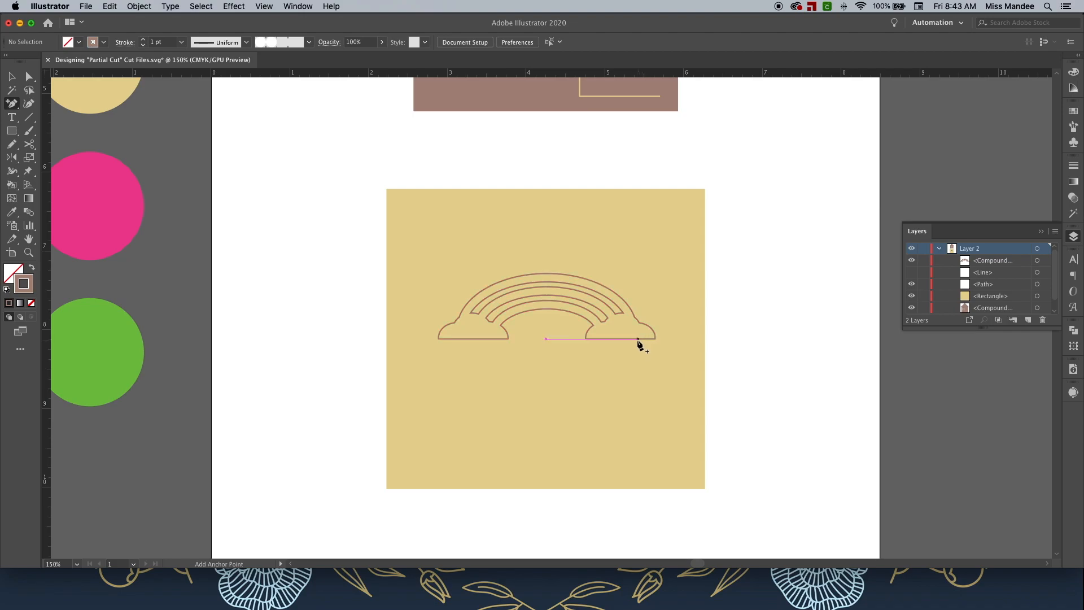
click(629, 339)
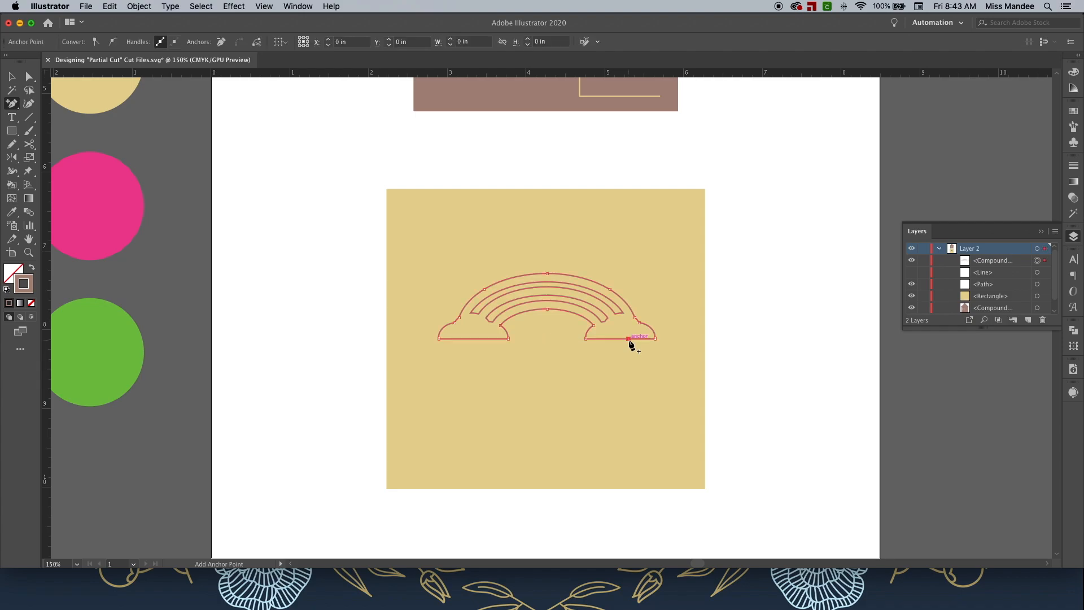
key(Delete)
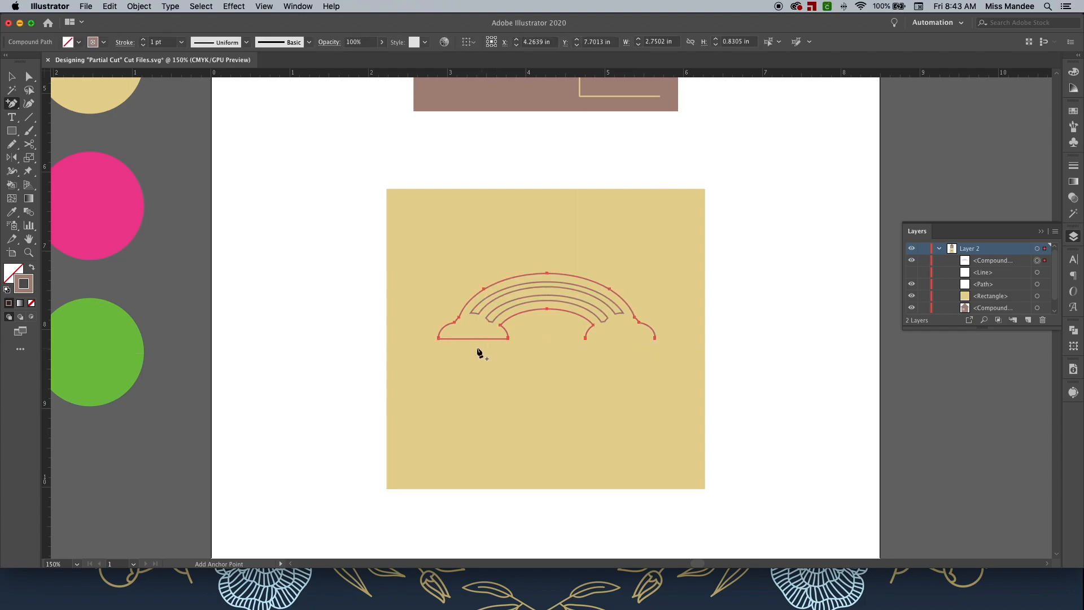
key(v)
click(822, 367)
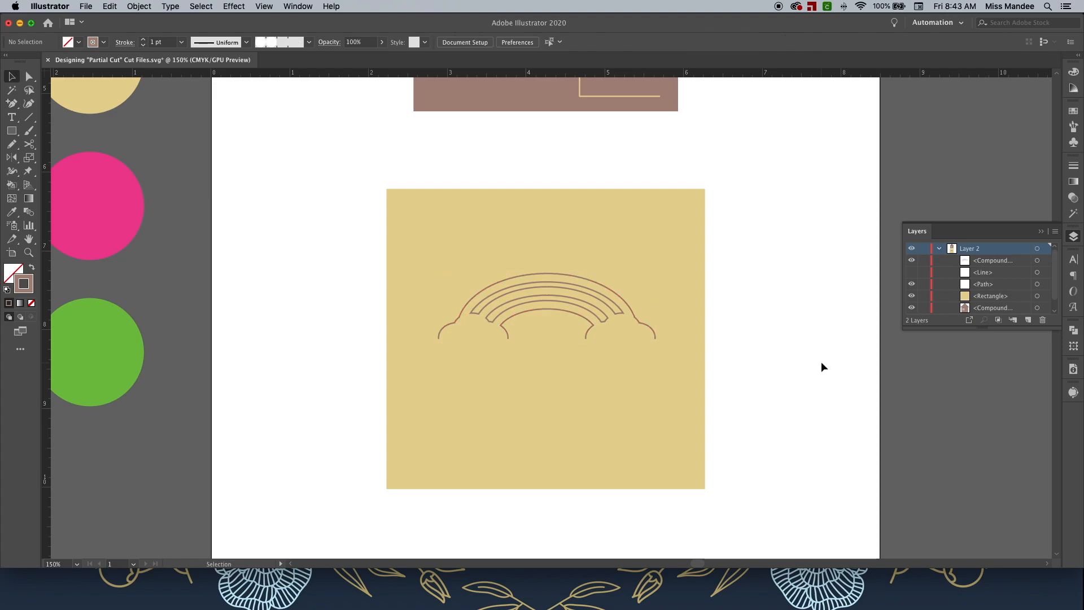
Draw three line segments along the base: from the square's edges to the clouds and between the clouds.
click(912, 273)
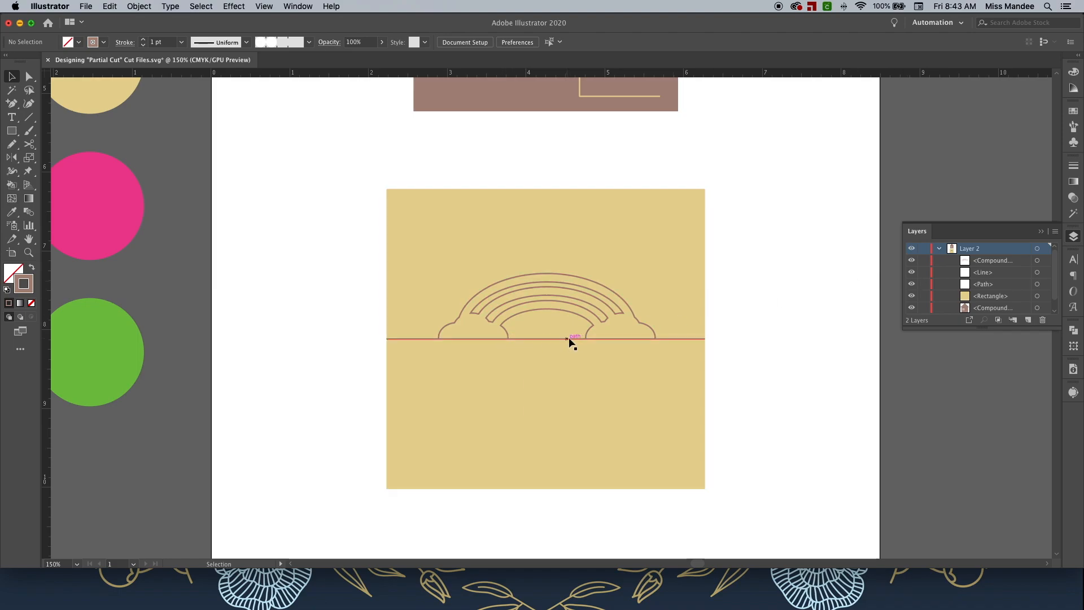
click(912, 272)
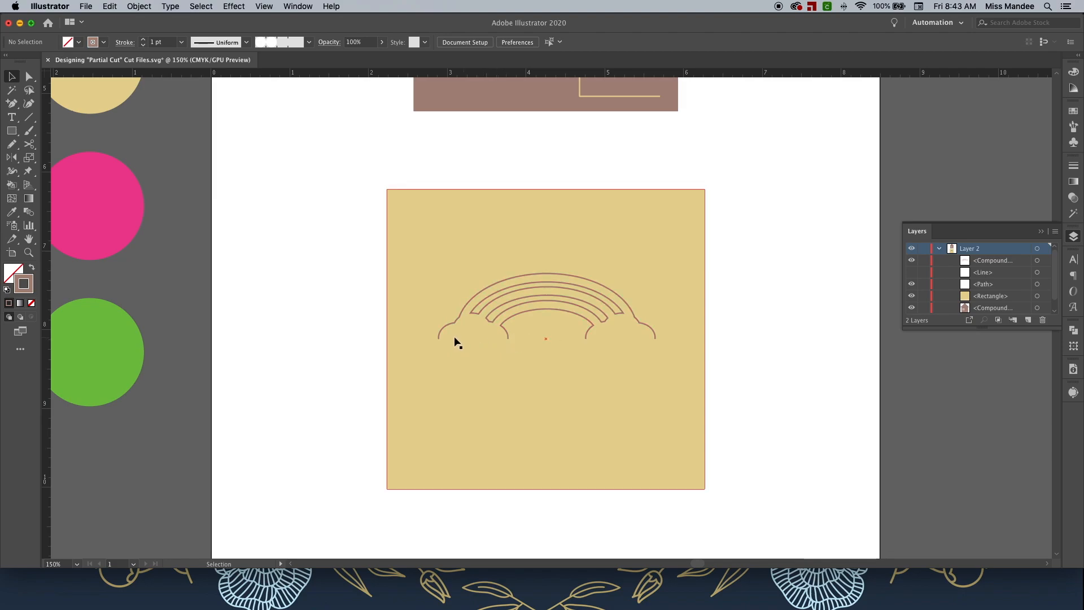
click(29, 117)
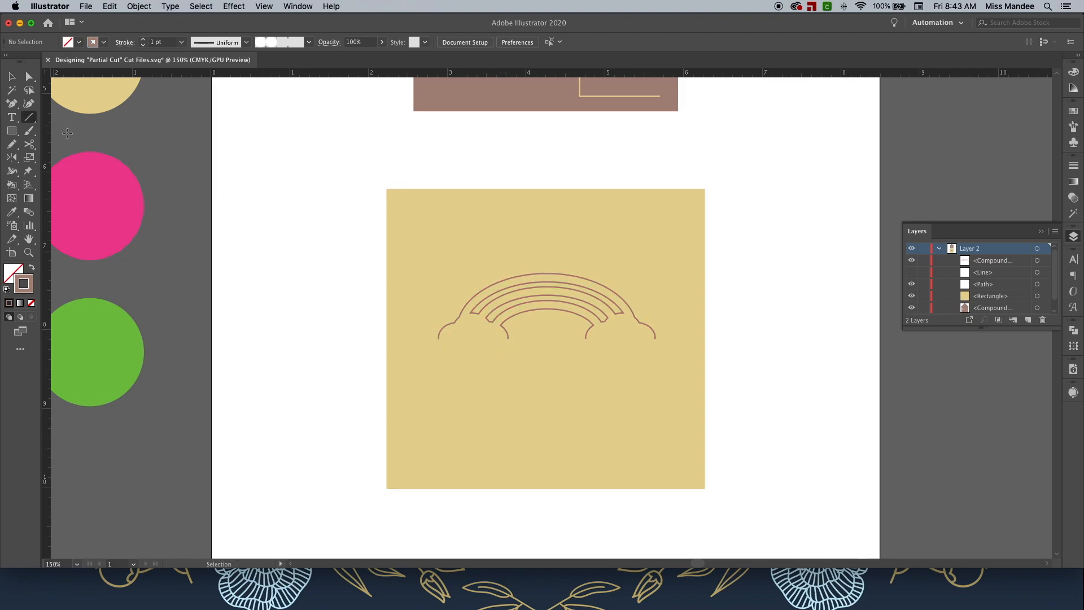
drag(439, 338, 387, 339)
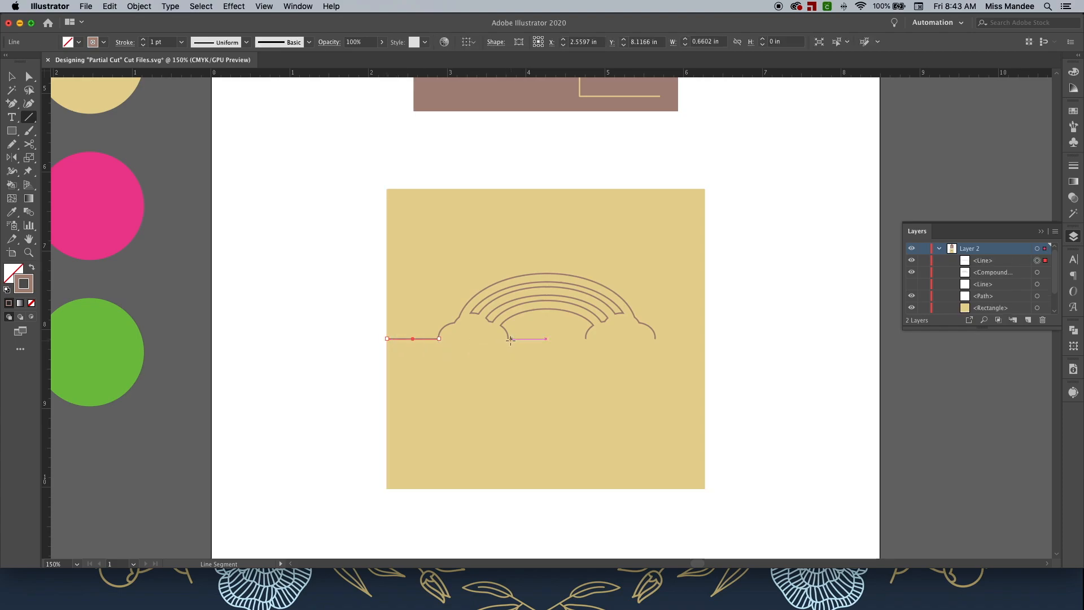
drag(508, 339, 587, 339)
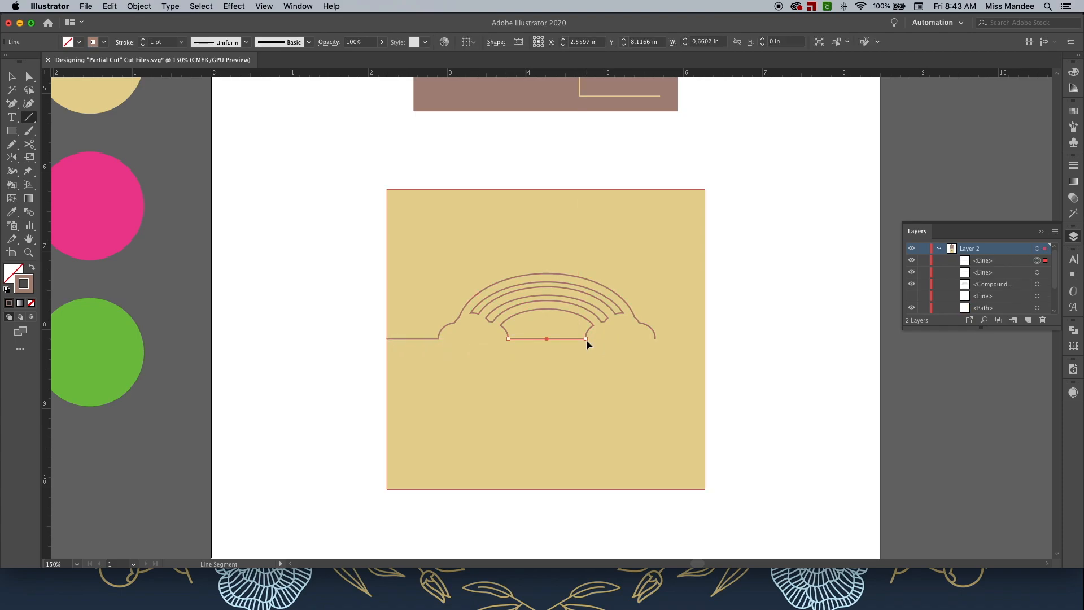
drag(656, 339, 705, 339)
key(v)
click(740, 339)
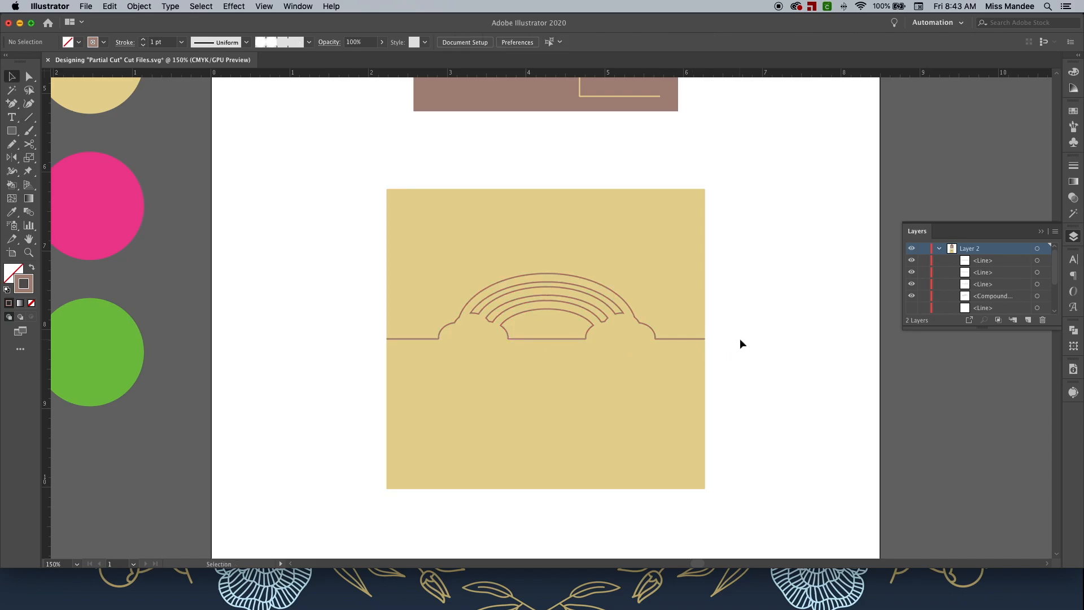
Give the house's door outline a pink stroke sampled from the pink circle.
key(super+1)
scroll(741, 338, up, 2)
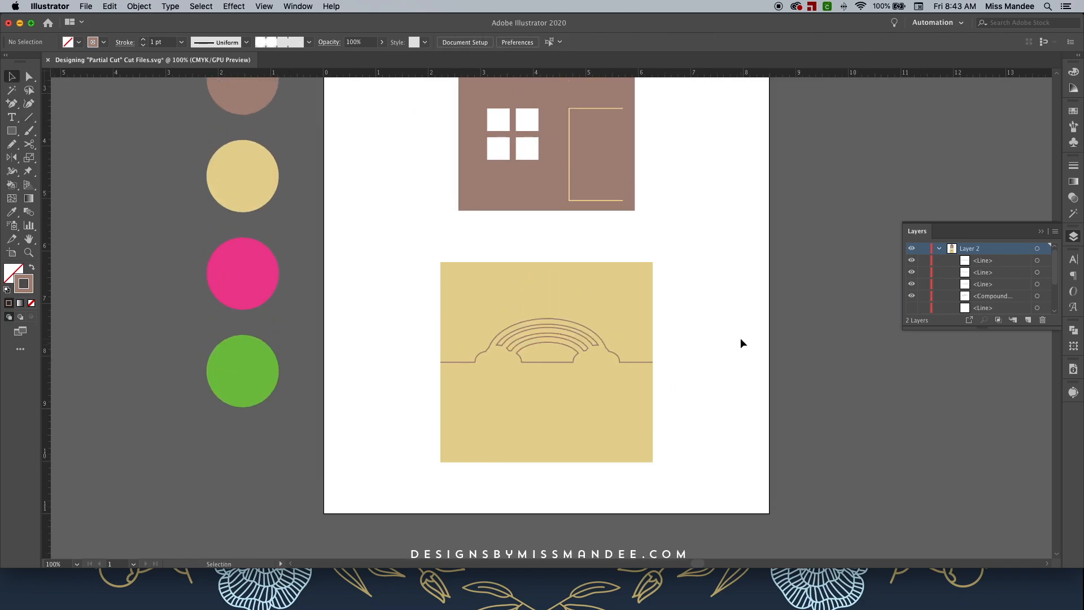
scroll(740, 339, up, 2)
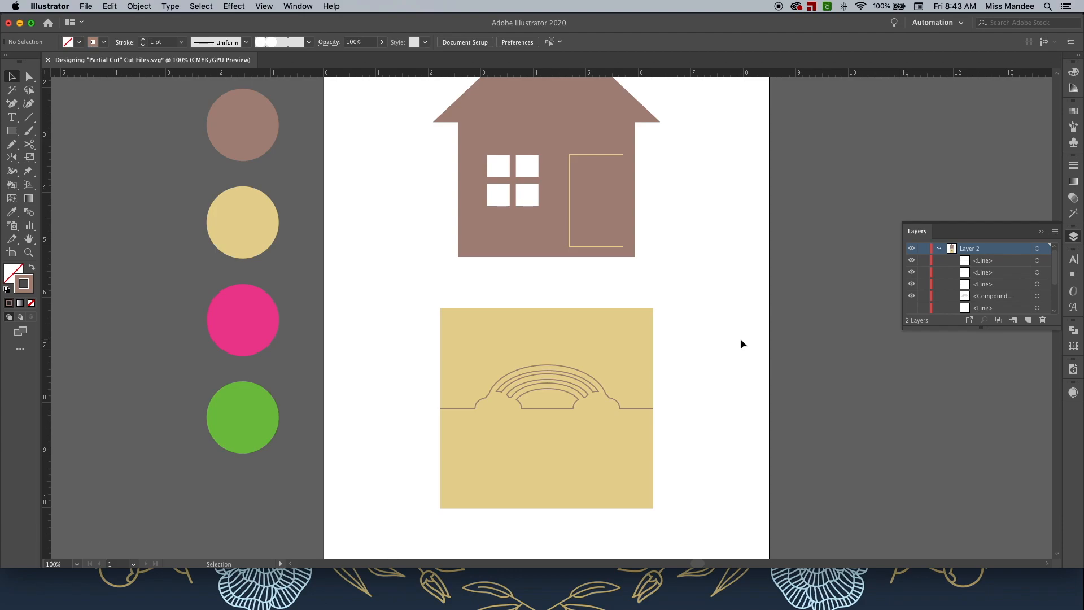
click(606, 250)
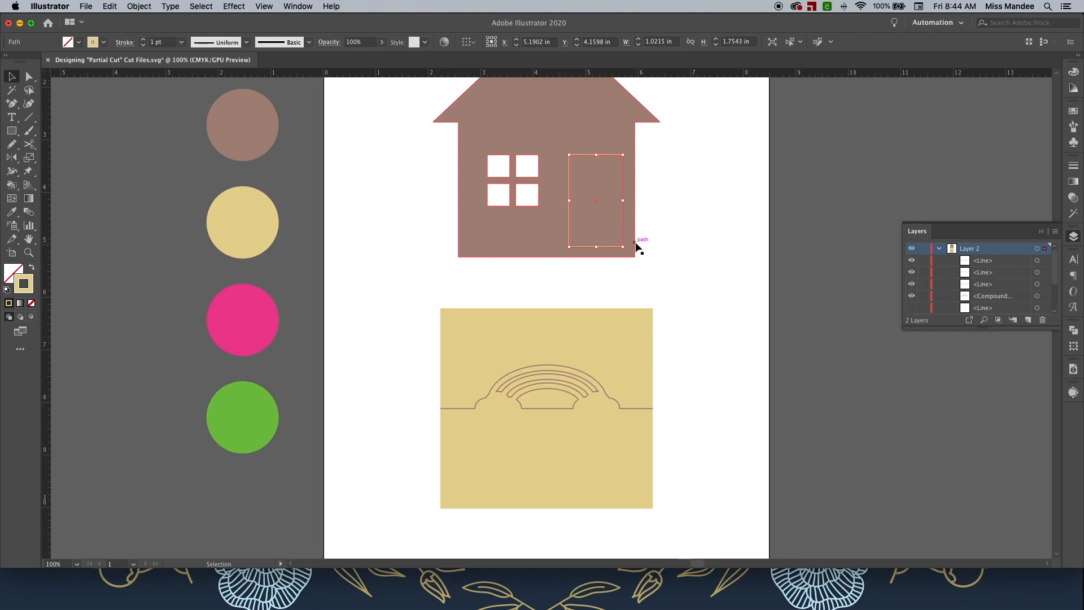
key(i)
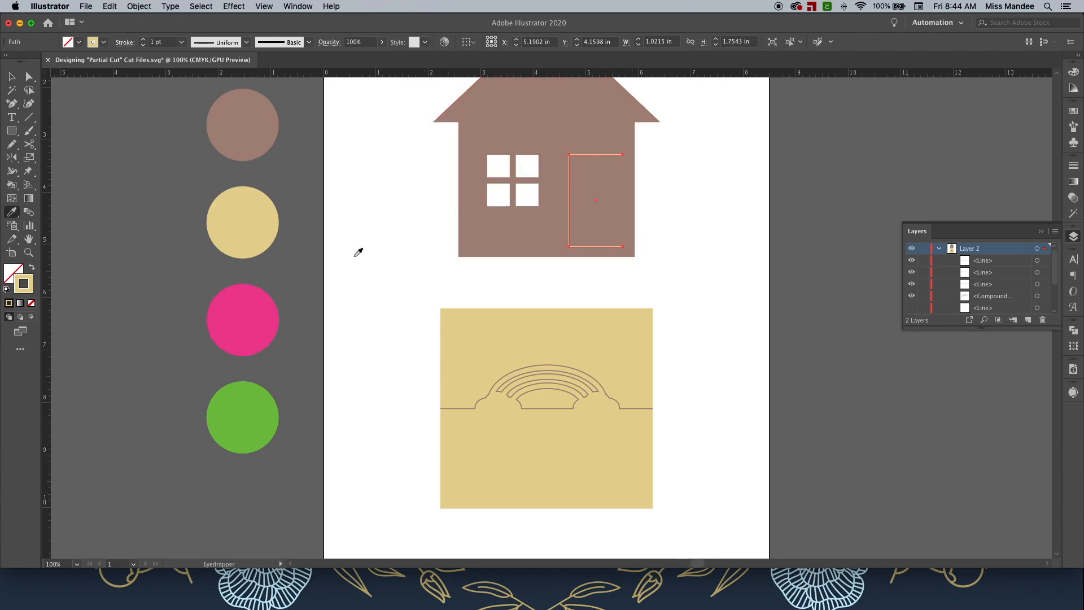
click(252, 306)
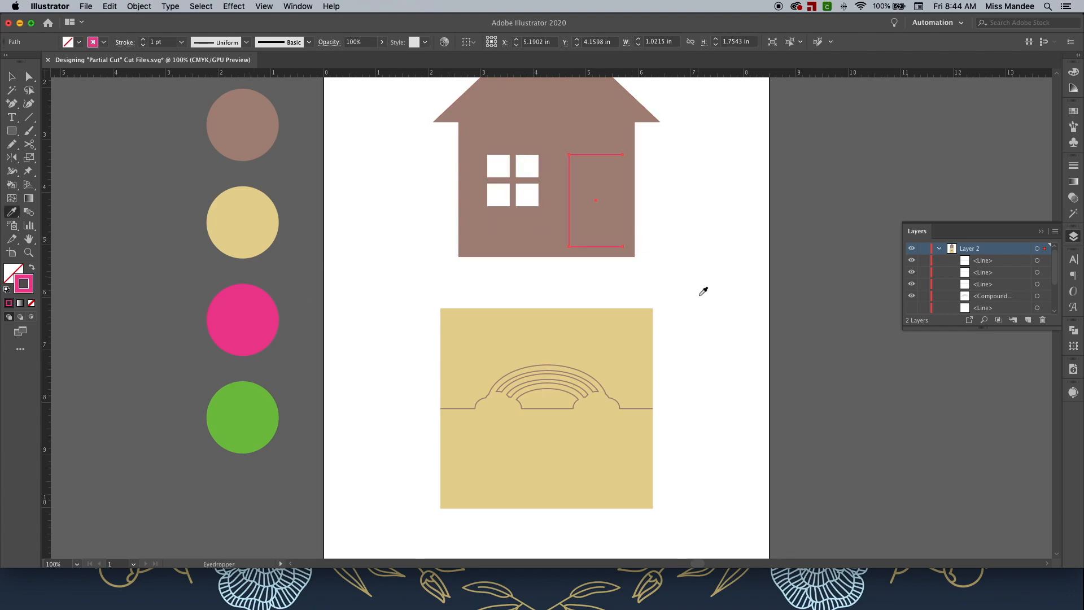
key(v)
click(687, 357)
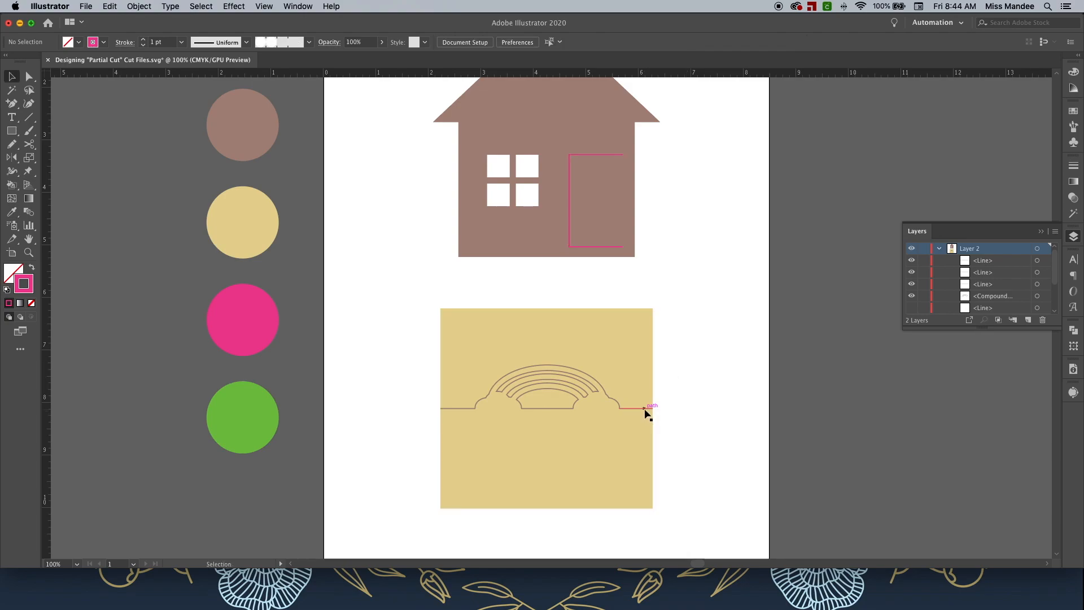
Give the rainbow outline a pink stroke sampled from the pink circle.
click(605, 388)
key(i)
click(253, 316)
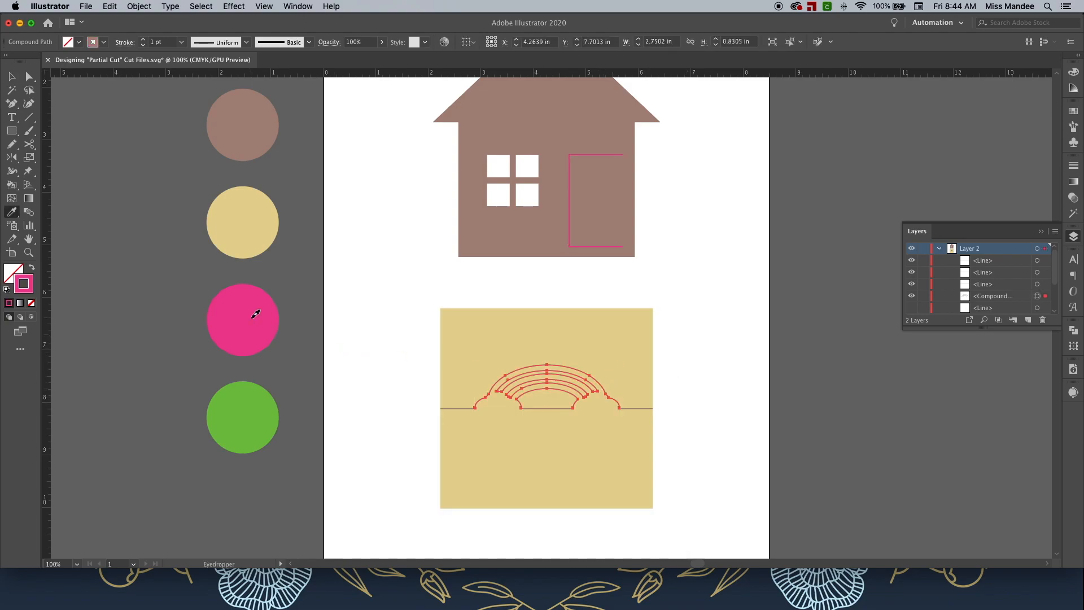
key(v)
click(718, 400)
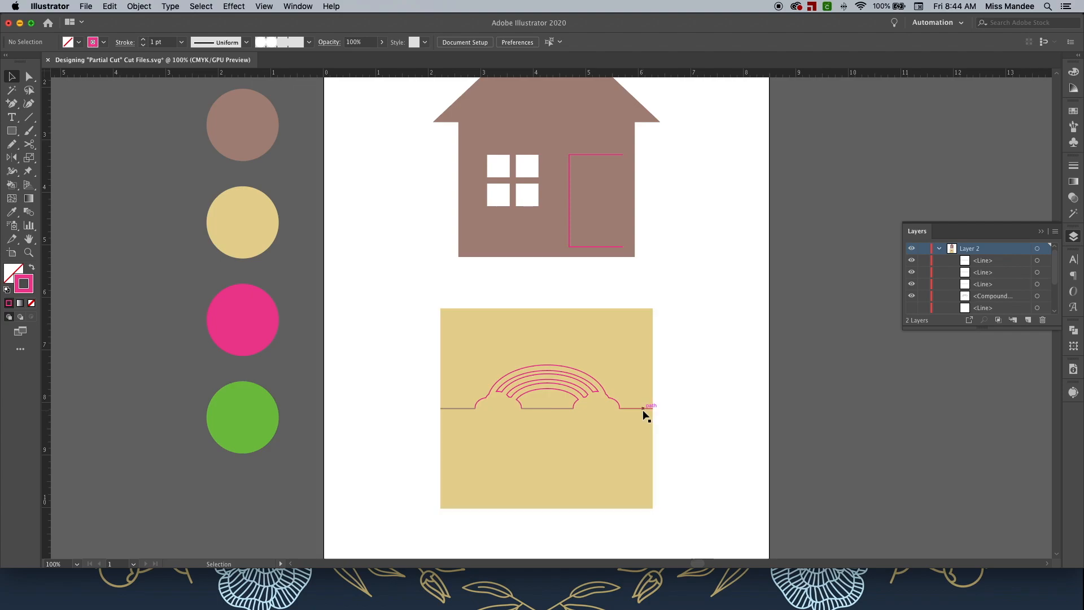
Select the three base line segments and give them a green stroke sampled from the green circle.
click(644, 408)
shift+click(550, 408)
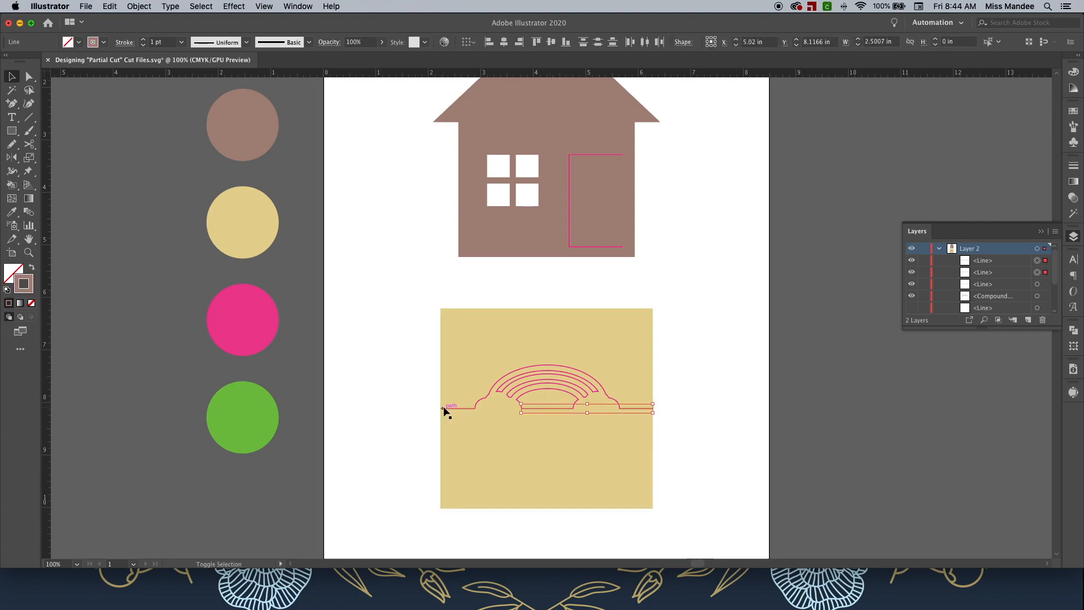
shift+click(454, 408)
key(i)
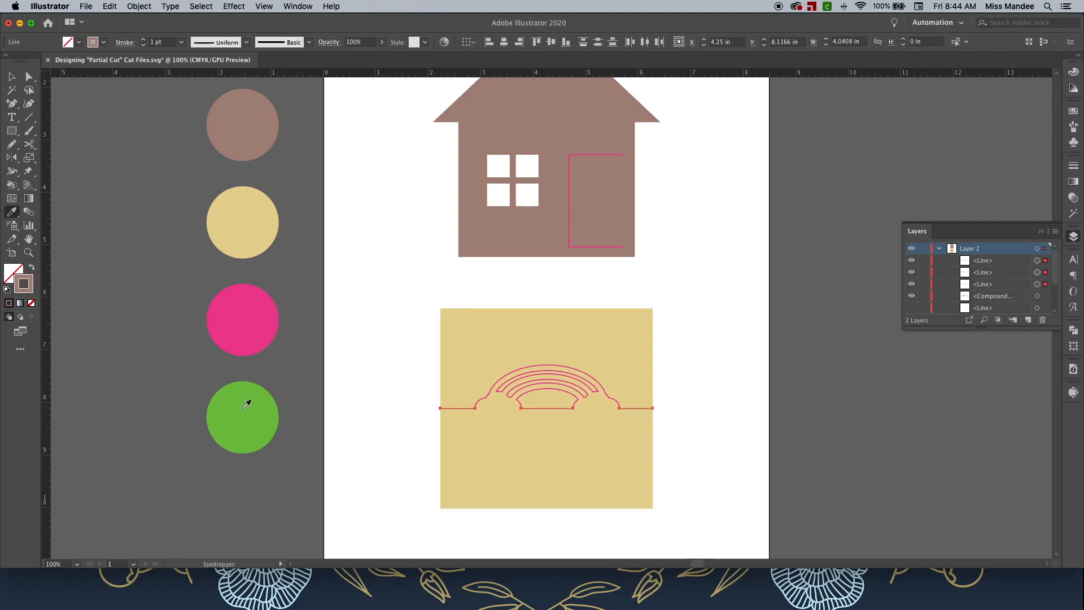
click(251, 402)
key(v)
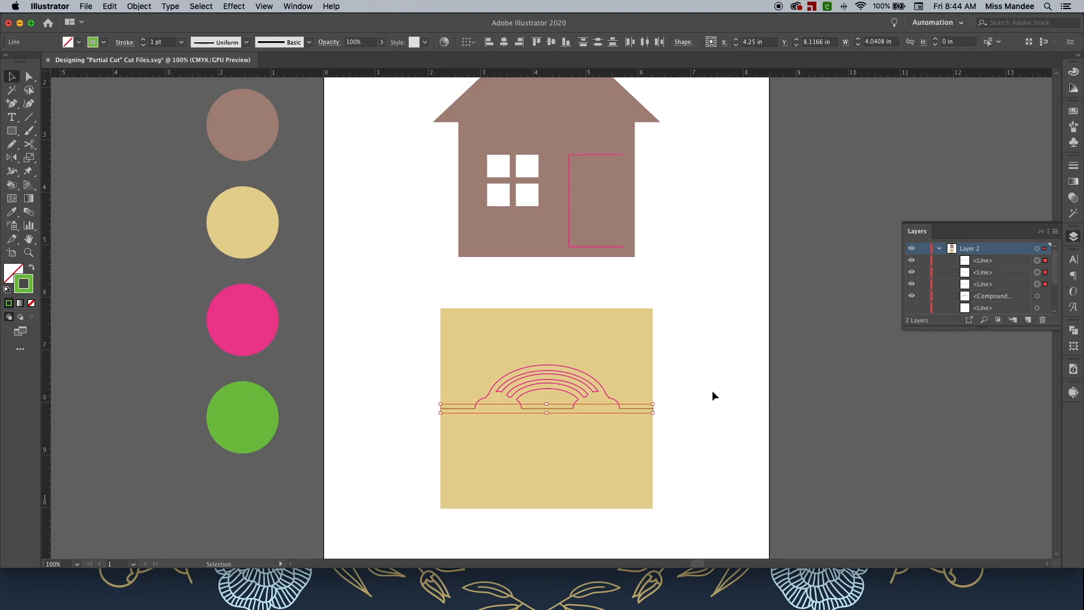
Group the three green base line segments together.
key(a)
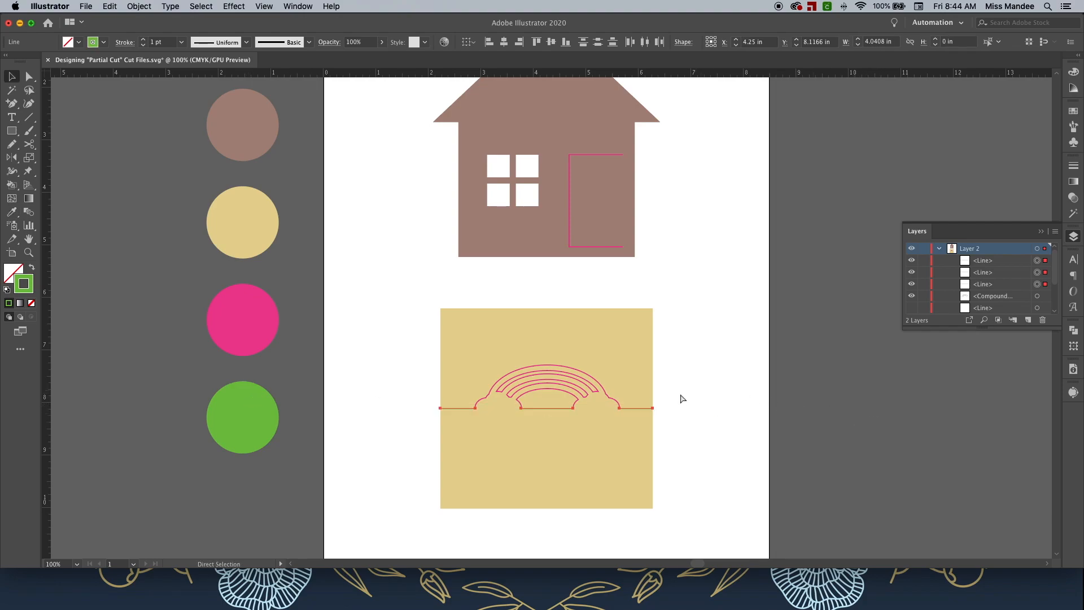
key(super+g)
click(692, 422)
Select the whole rainbow card, square and cut lines, and group it.
drag(705, 454, 412, 330)
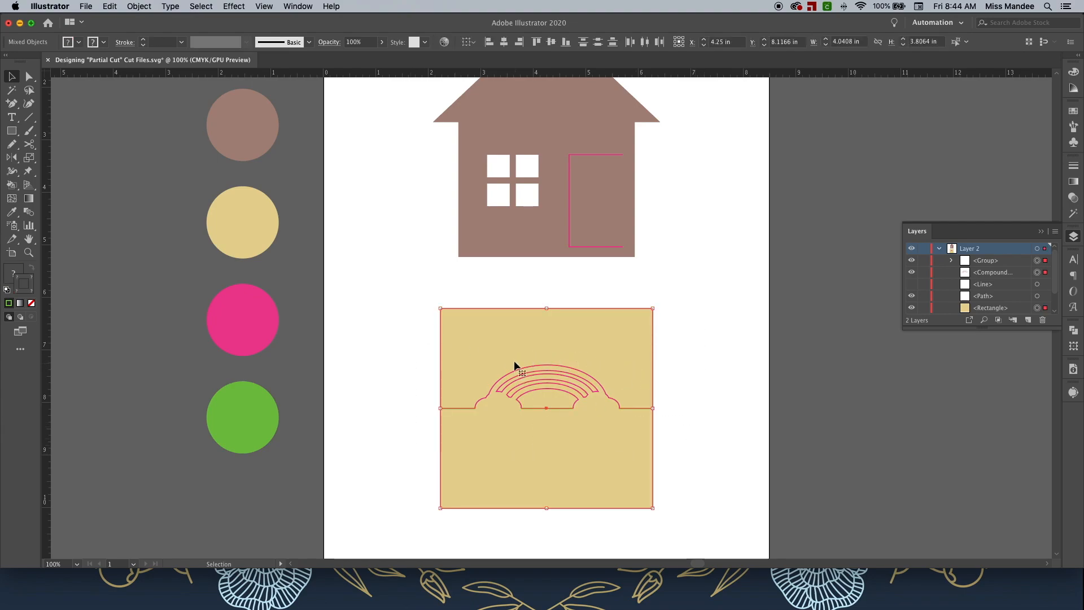
key(a)
key(super+g)
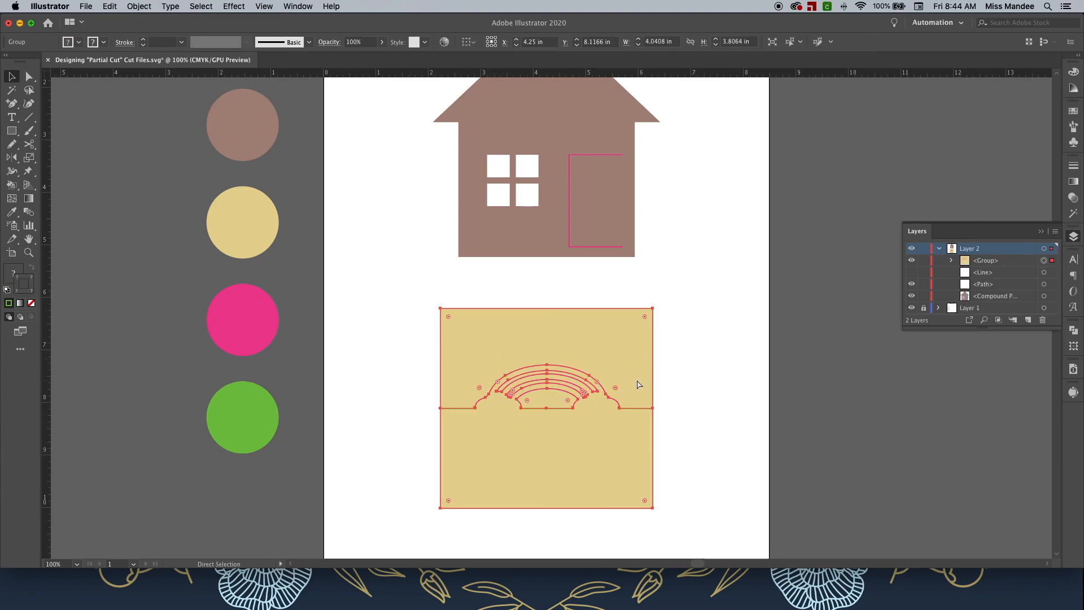
key(v)
click(139, 7)
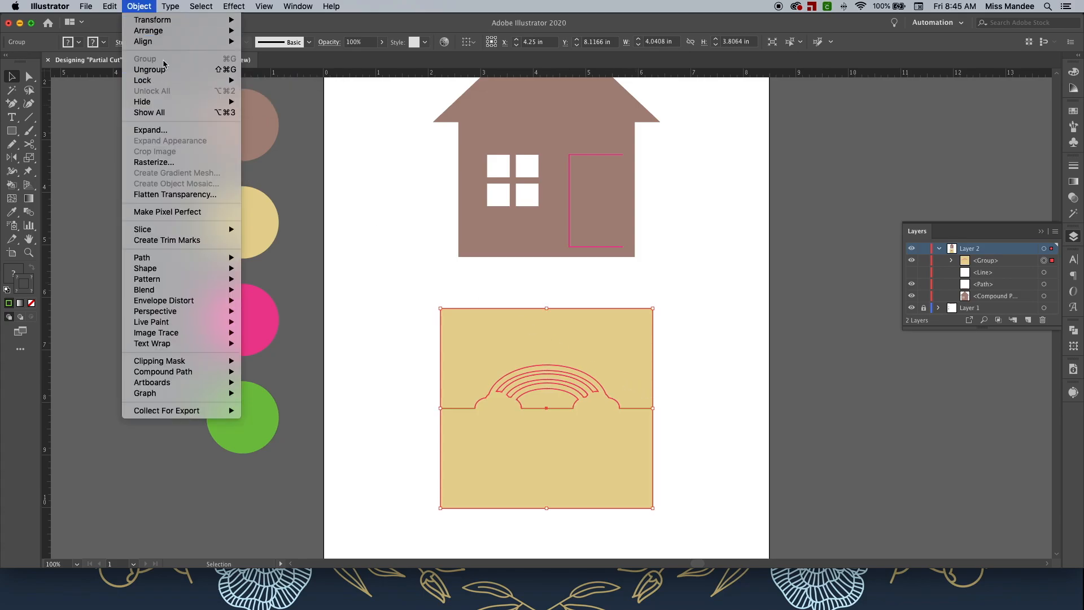
click(433, 162)
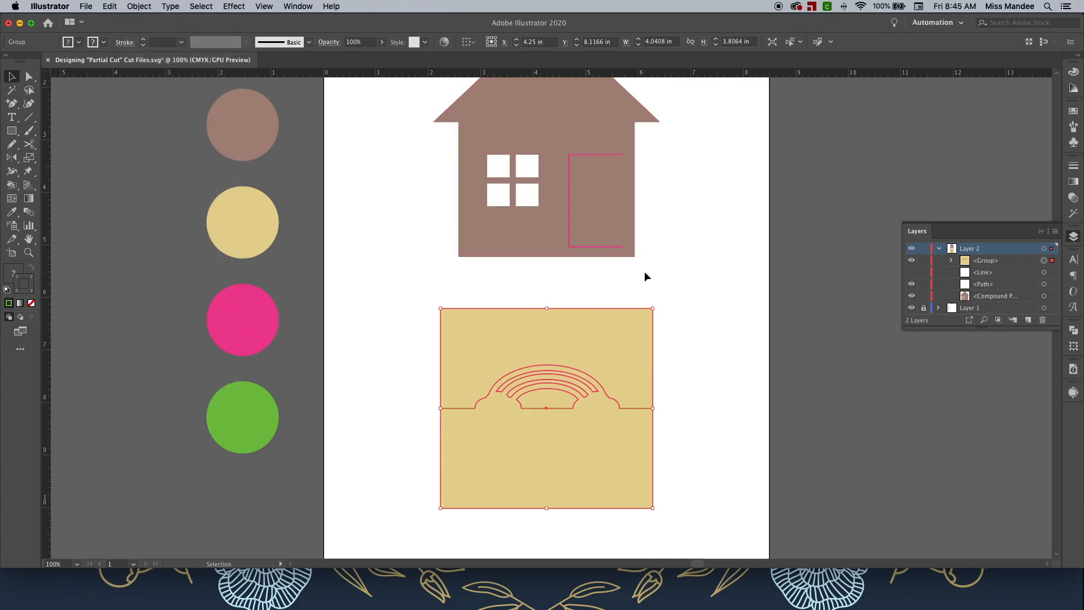
Select the whole house card with its windows and door and group it.
click(667, 272)
drag(546, 214, 480, 190)
key(super+g)
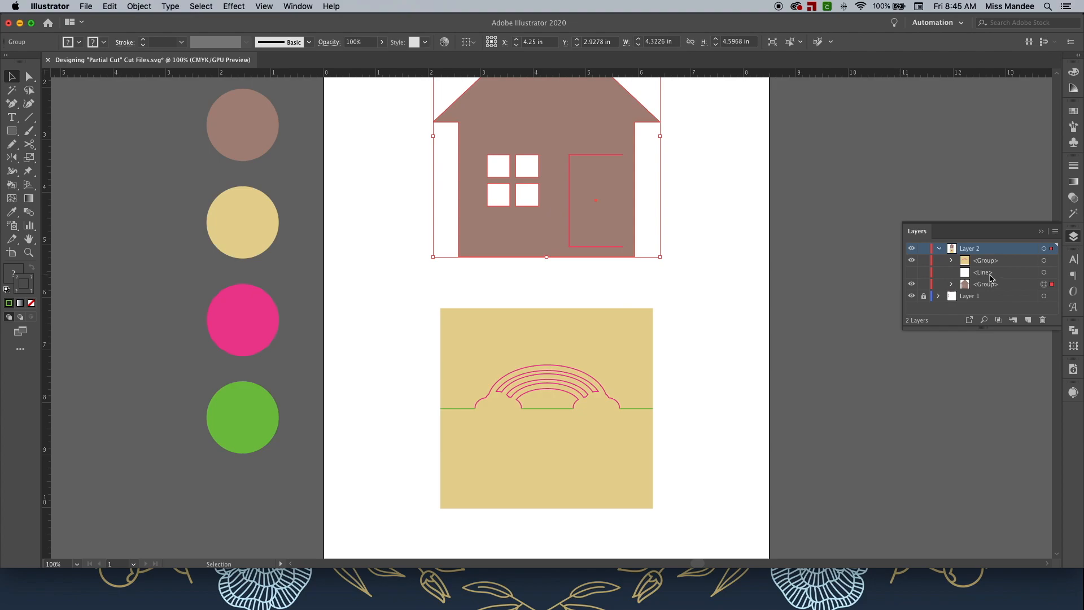
Remove the stray empty line and delete Layer 1, then save the file as an SVG.
key(super+0)
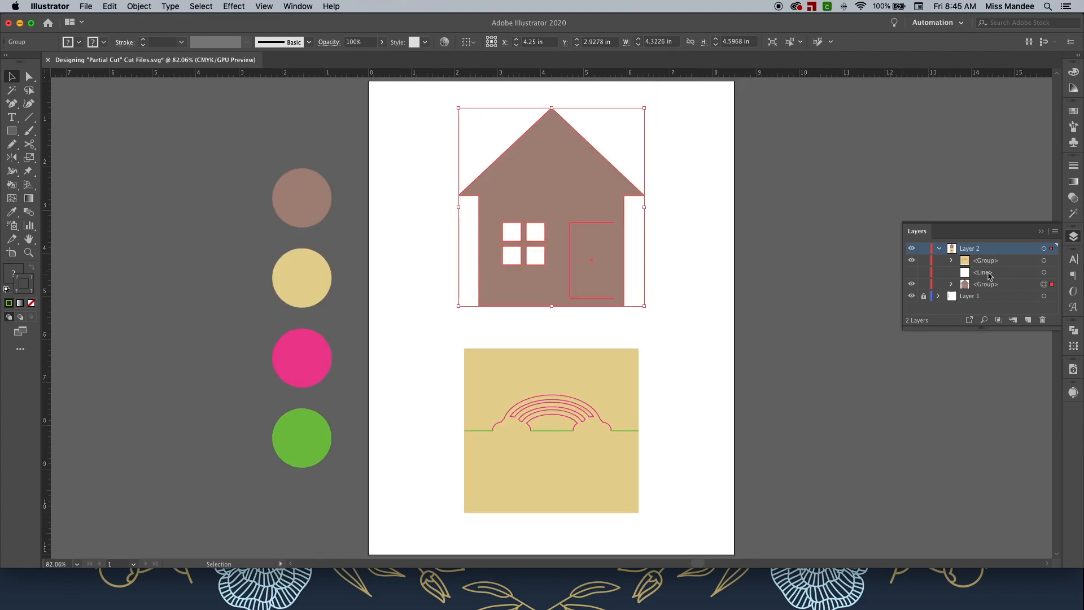
click(988, 276)
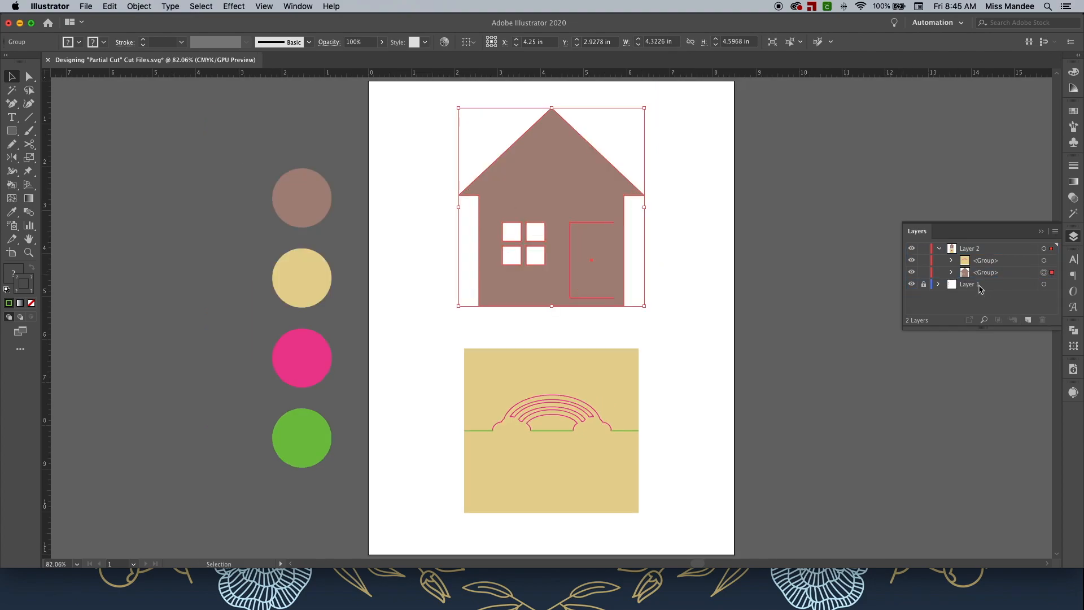
click(1044, 320)
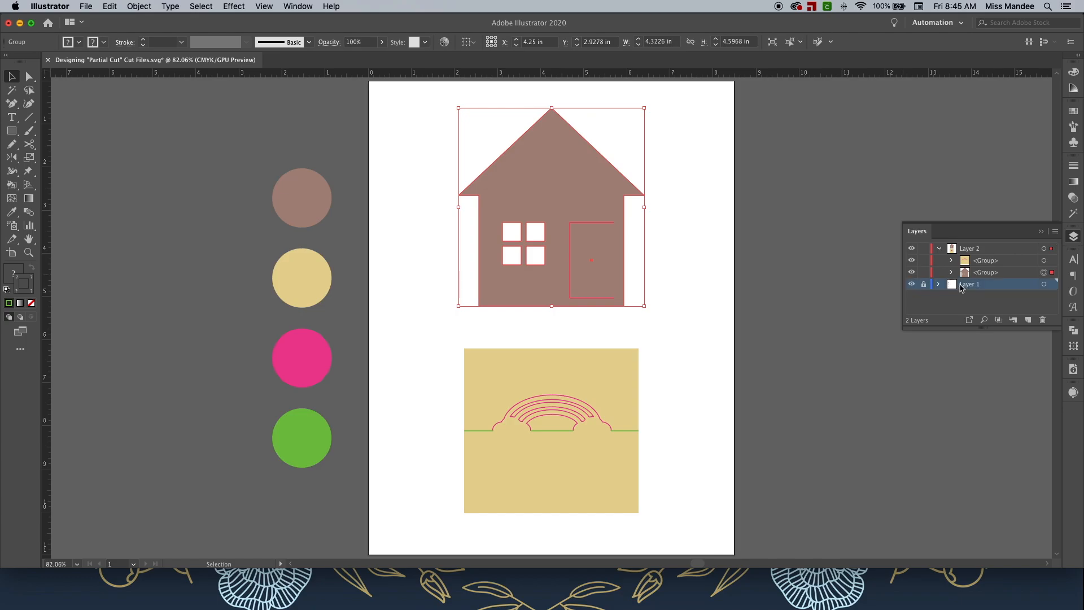
click(1043, 321)
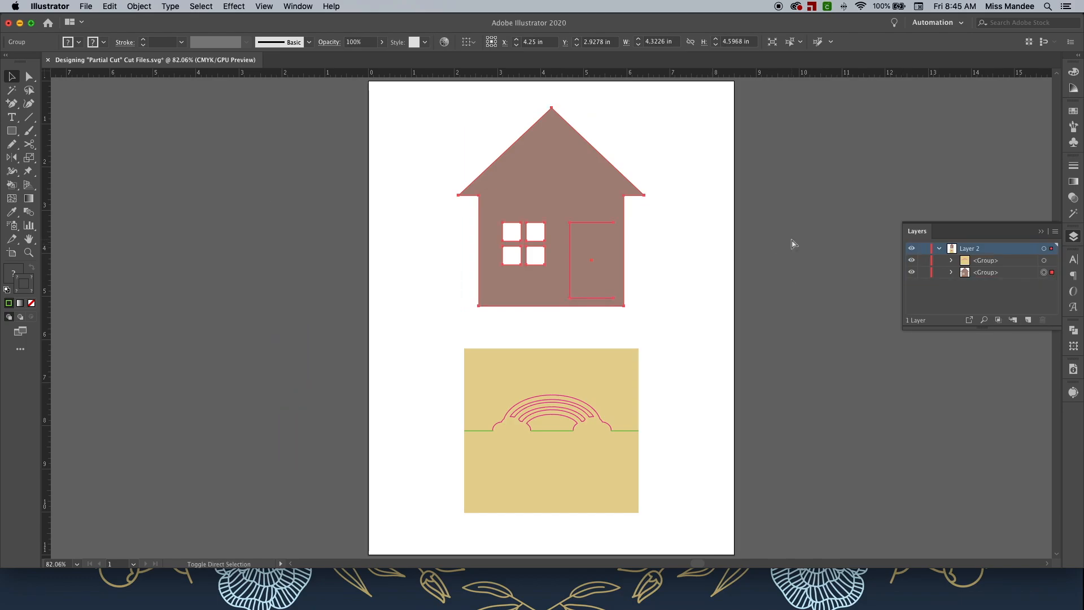
key(super+shift+s)
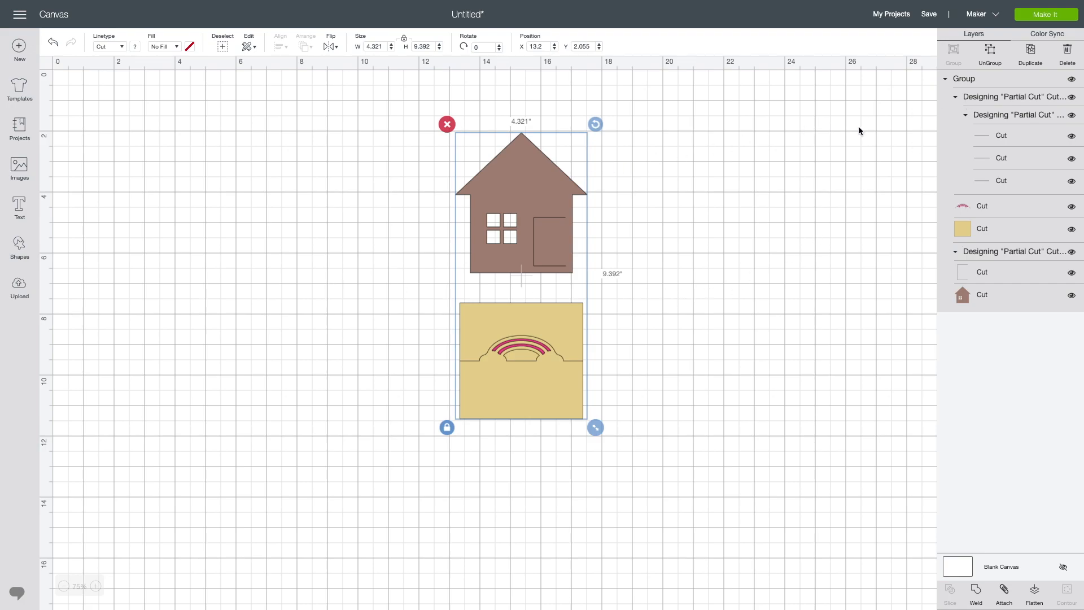
Switch to Cricut Design Space and ungroup the imported design into its separate house and rainbow groups.
click(553, 179)
click(553, 179)
click(990, 52)
click(718, 188)
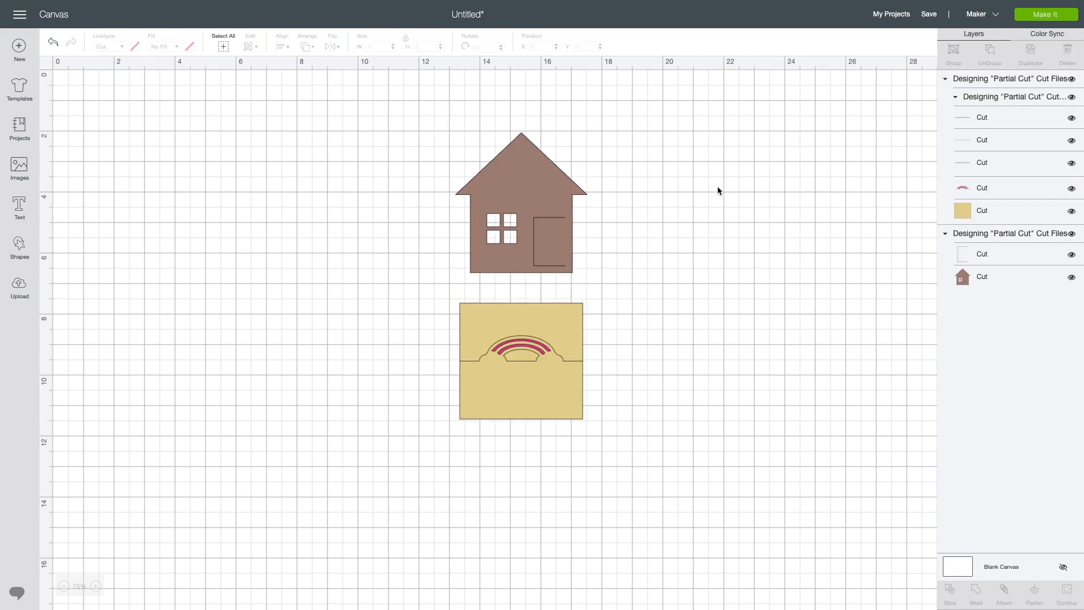
Attach the house card's door cut line and house shape together.
click(536, 203)
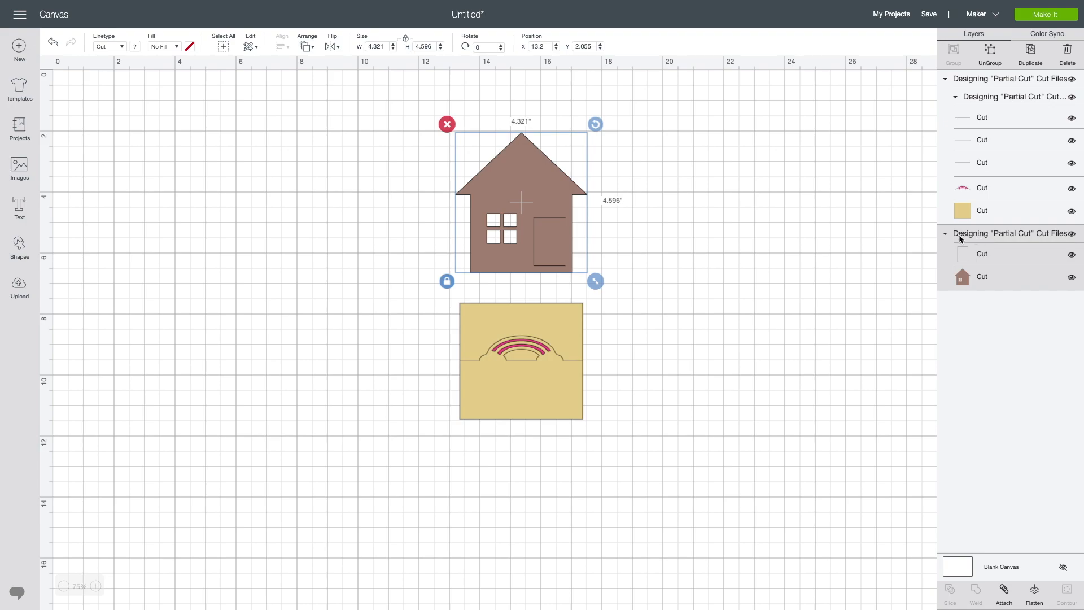
click(1005, 591)
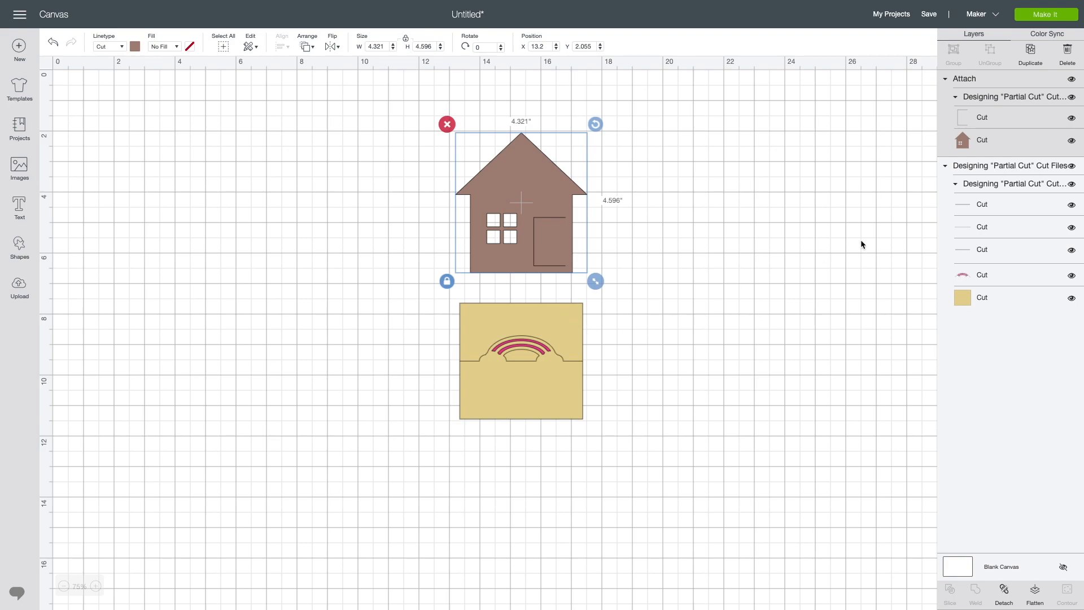
click(765, 259)
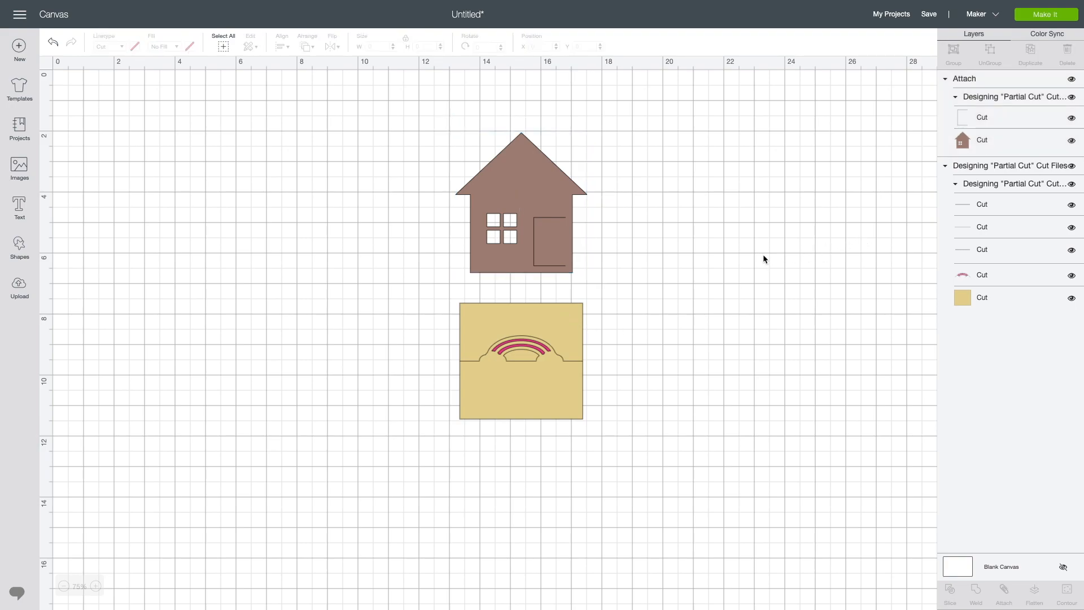
Change the linetype of the three base line segments from Cut to Score.
click(1008, 187)
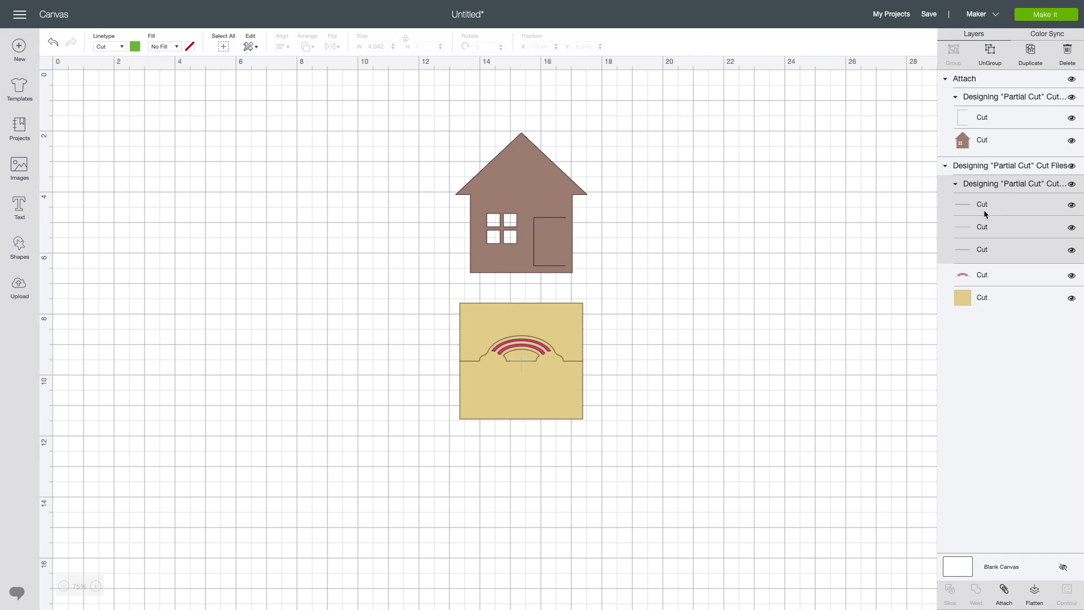
click(116, 44)
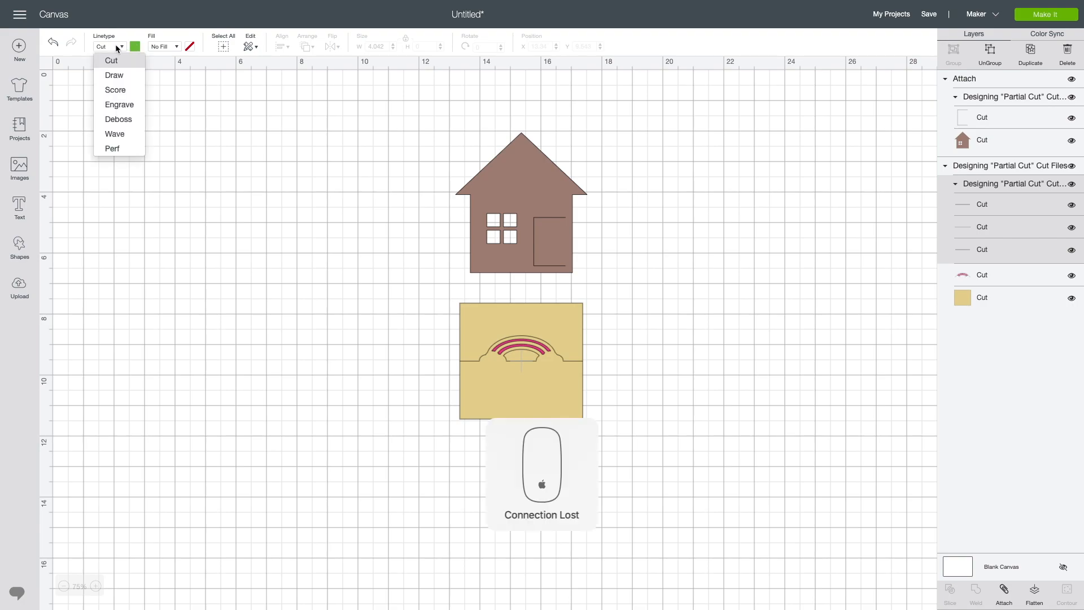
click(120, 90)
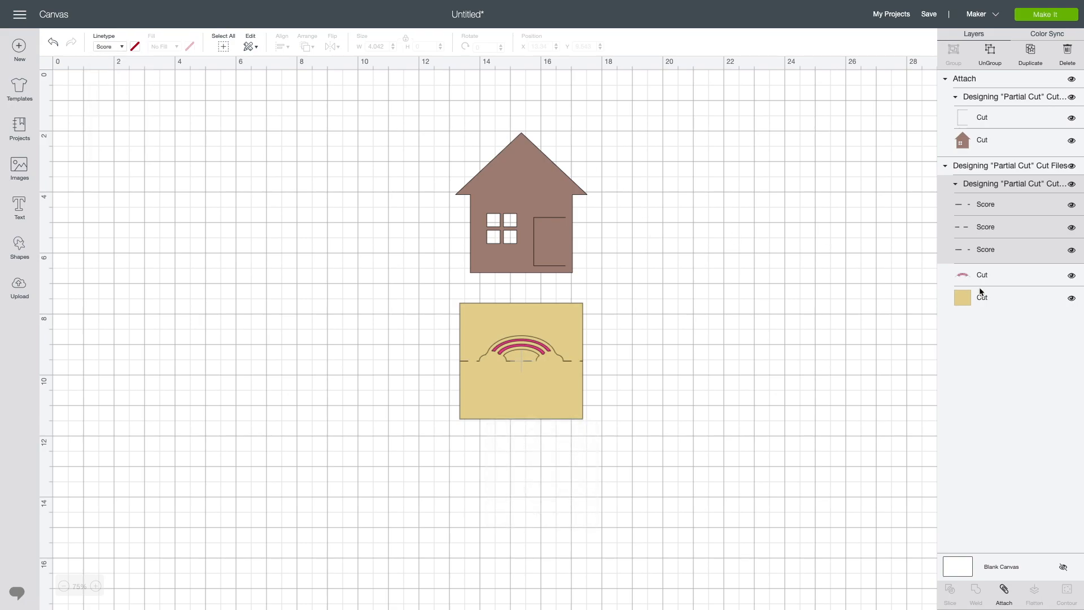
Attach the rainbow card group, with its score lines, rainbow cuts and square, together.
click(996, 268)
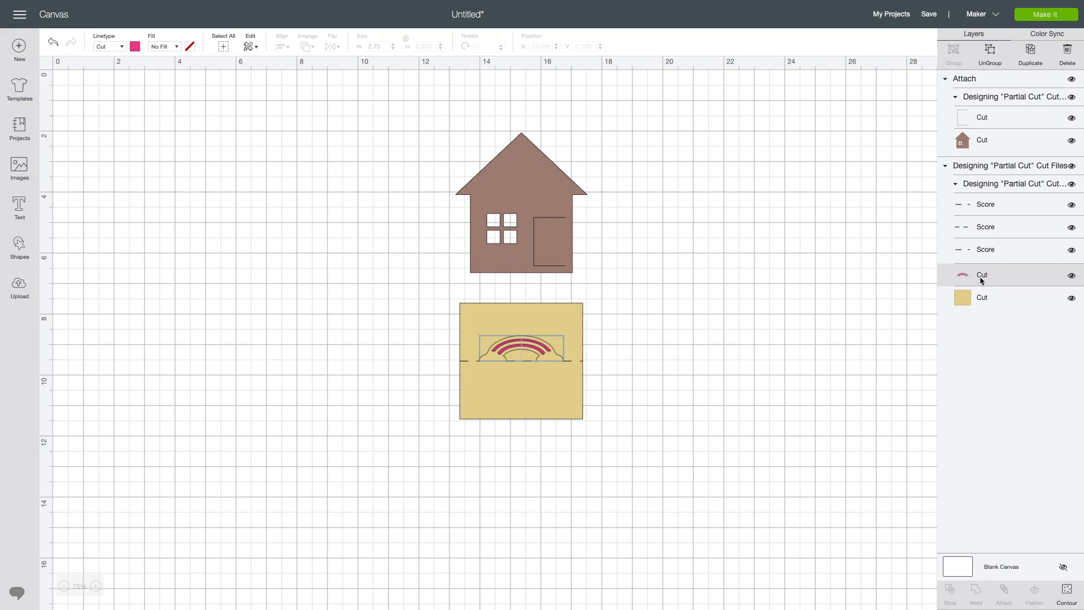
click(999, 167)
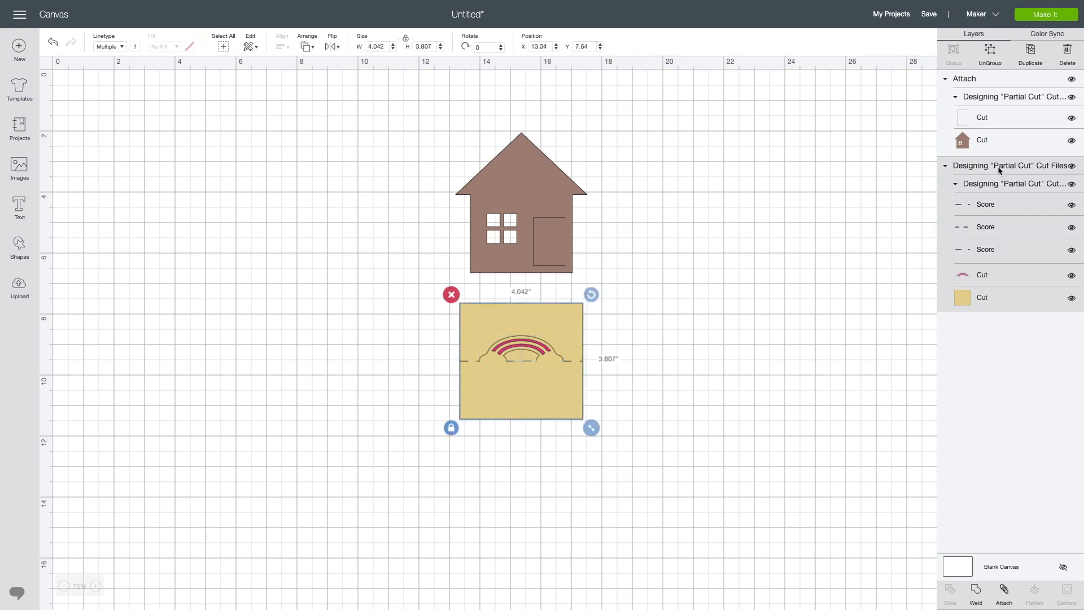
click(1006, 594)
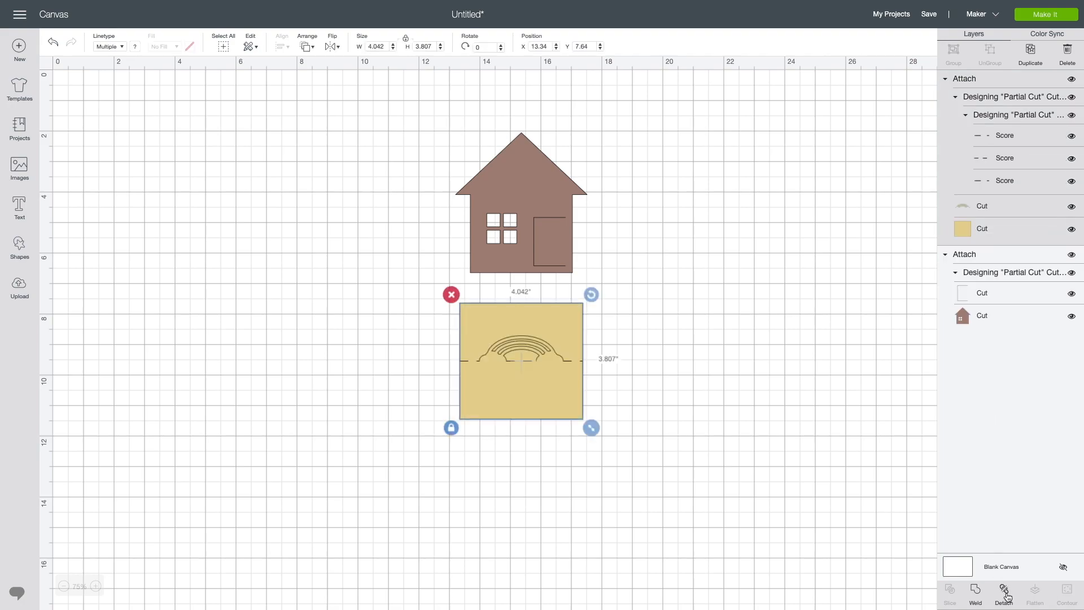
click(698, 313)
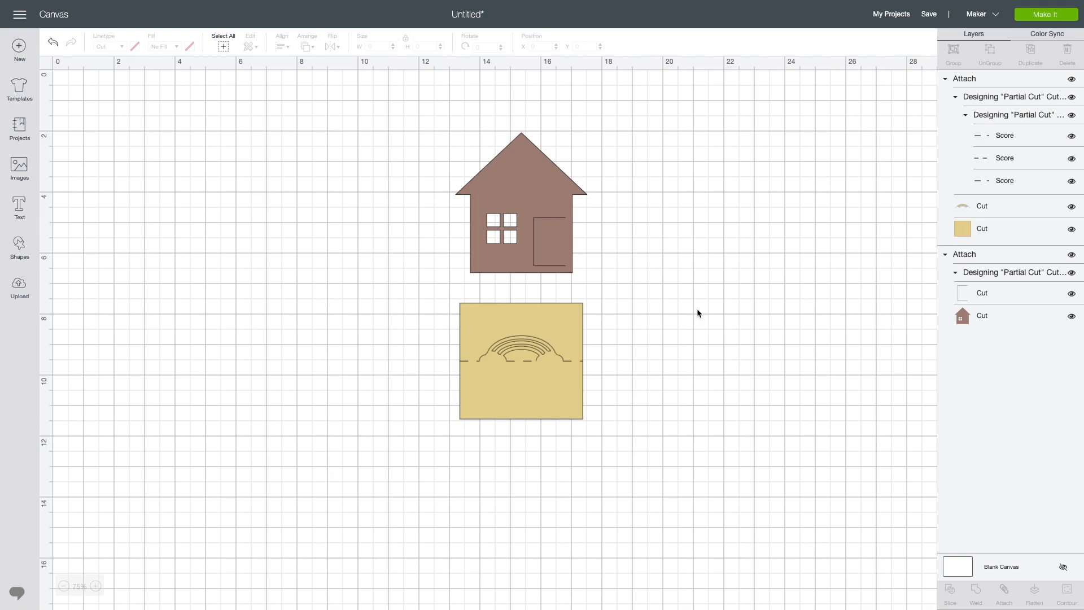
Select the attached rainbow card and duplicate it four times.
click(577, 317)
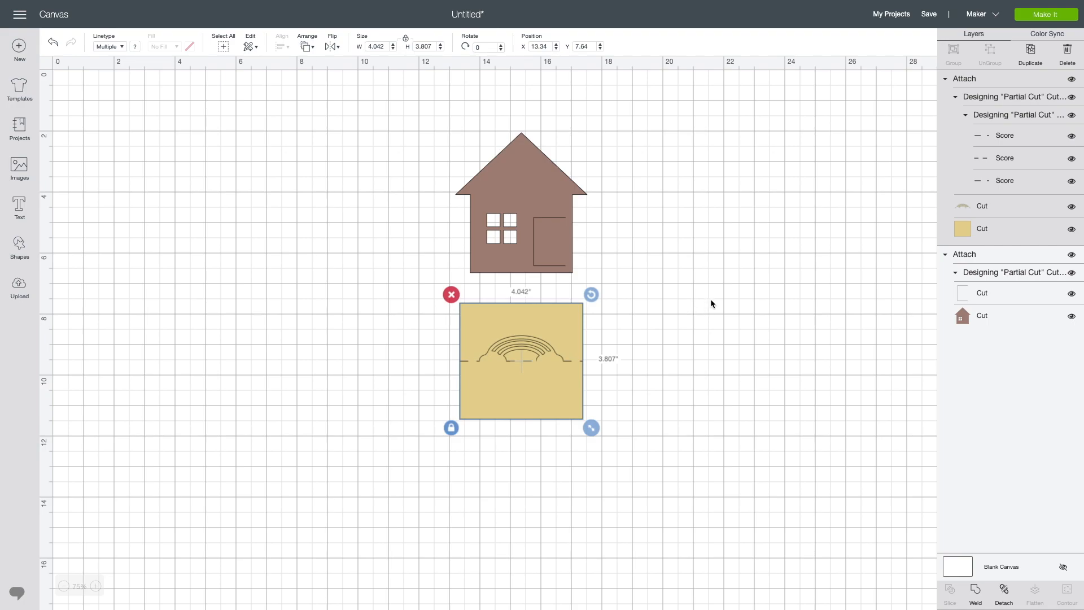
click(1029, 56)
click(1030, 53)
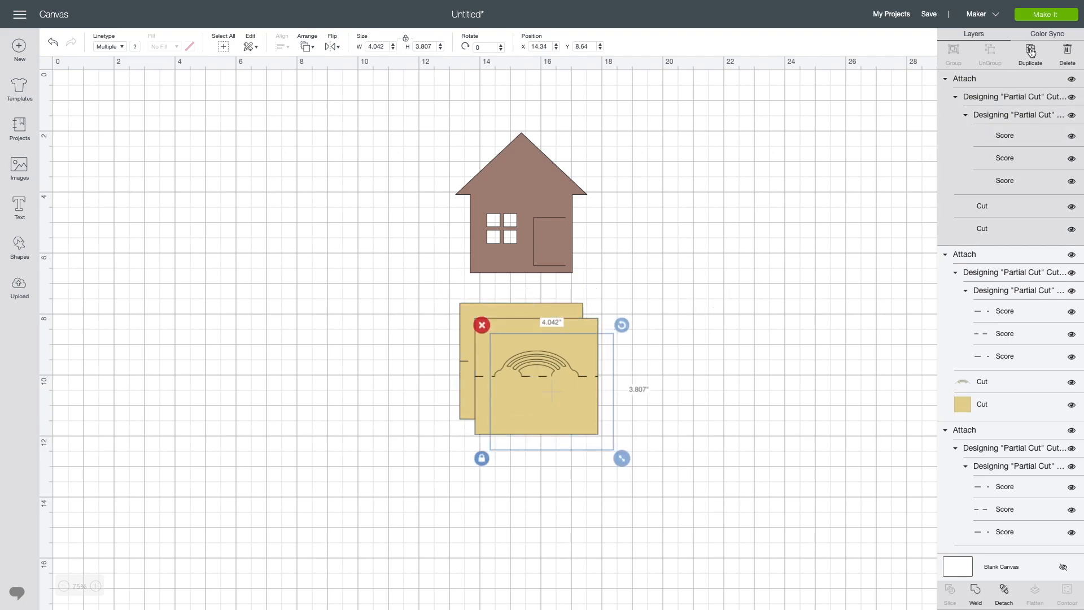
click(1031, 52)
click(1032, 52)
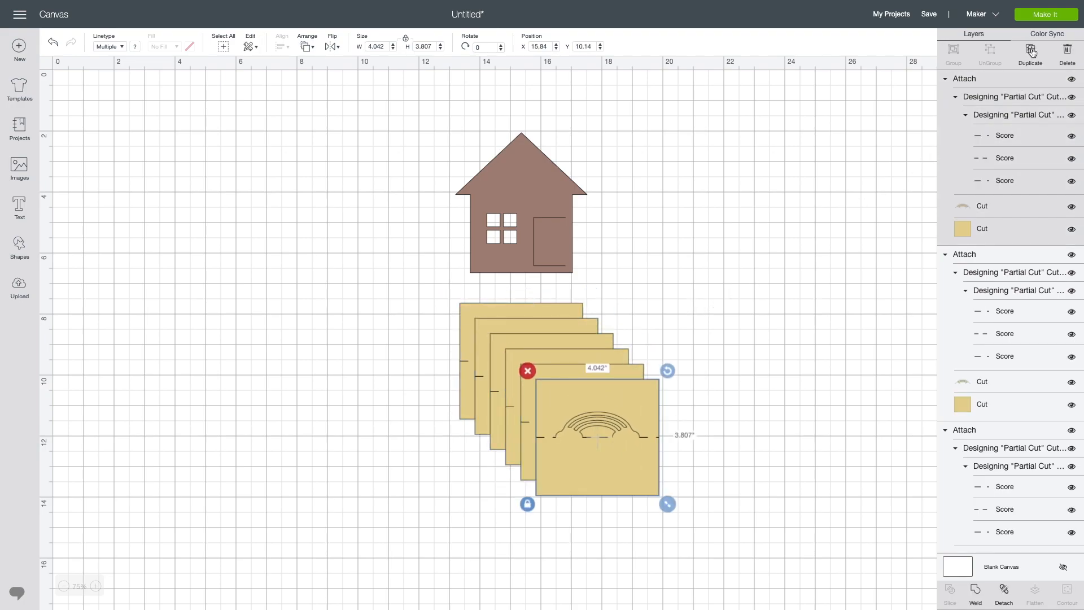